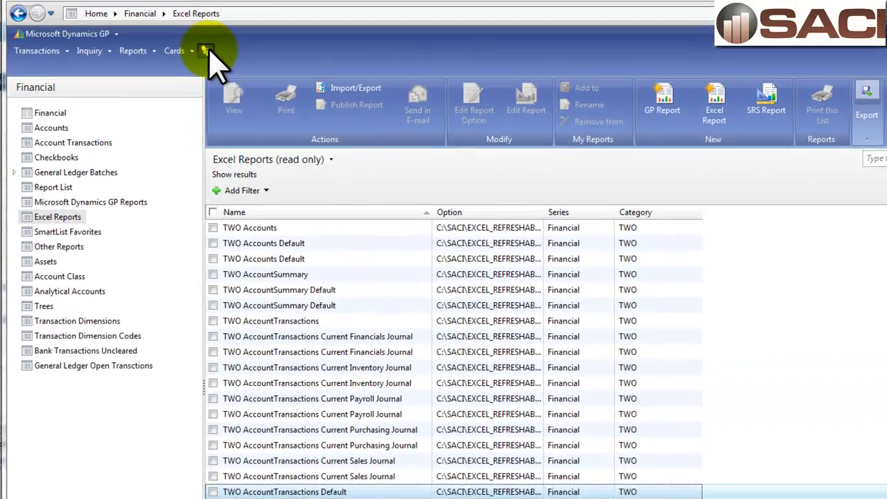
Open SmartList, examine all columns of the Financial Account Transactions default (*) list, and close SmartList.
{"action": "left_click", "coordinate": [176, 12]}
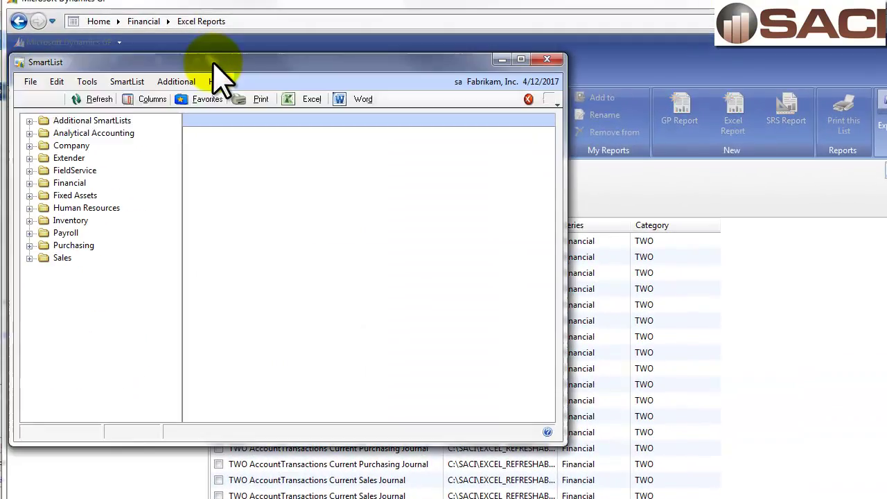
{"action": "left_click", "coordinate": [30, 183]}
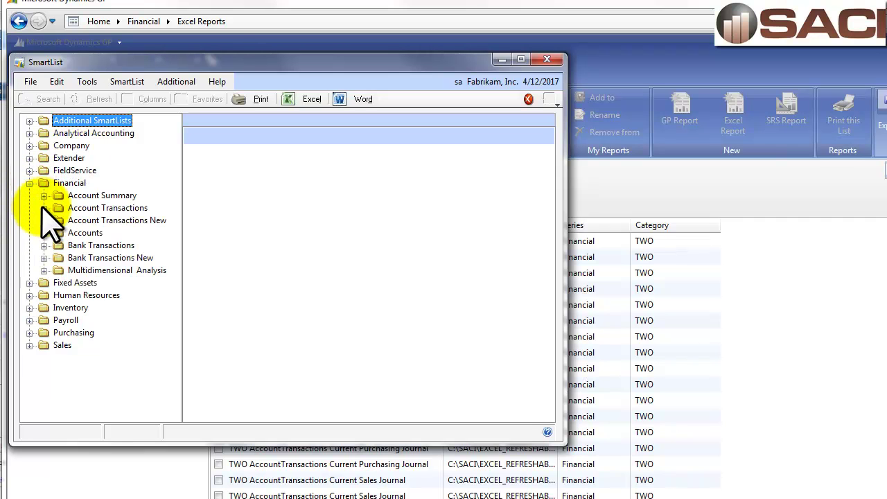
{"action": "left_click", "coordinate": [44, 208]}
{"action": "left_click", "coordinate": [79, 221]}
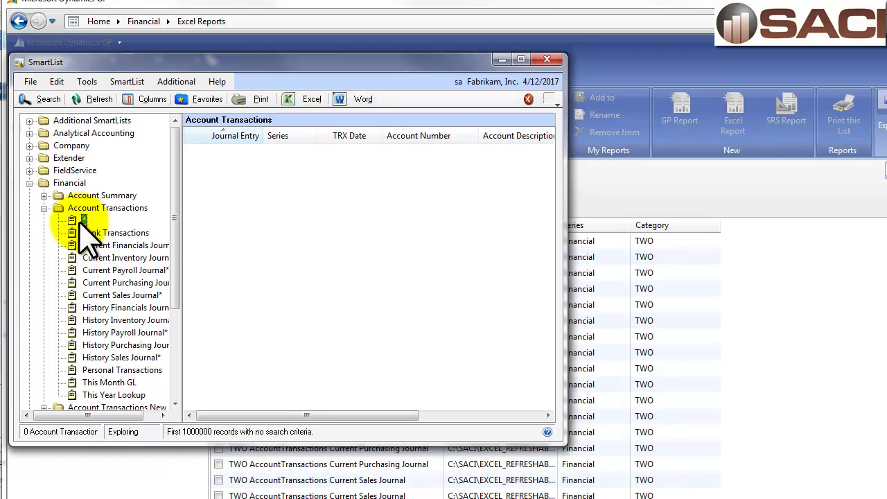
{"action": "left_click_drag", "start_coordinate": [386, 415], "coordinate": [495, 415]}
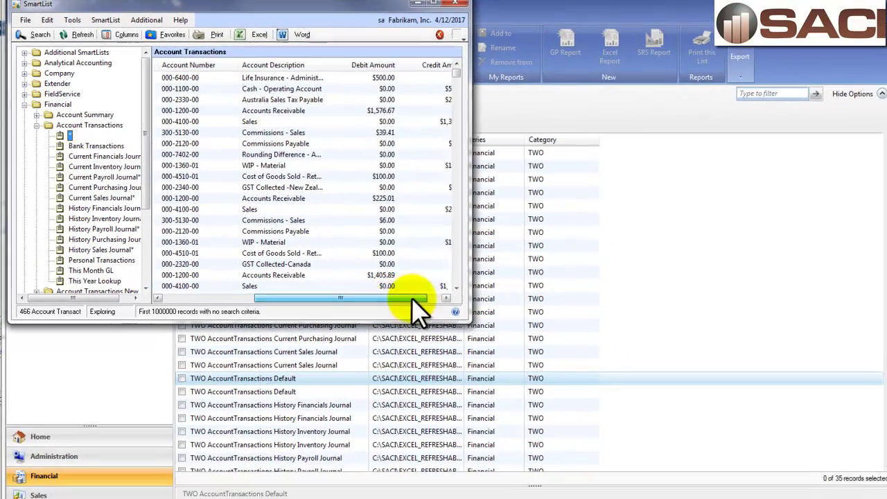
{"action": "left_click_drag", "start_coordinate": [411, 298], "coordinate": [253, 299]}
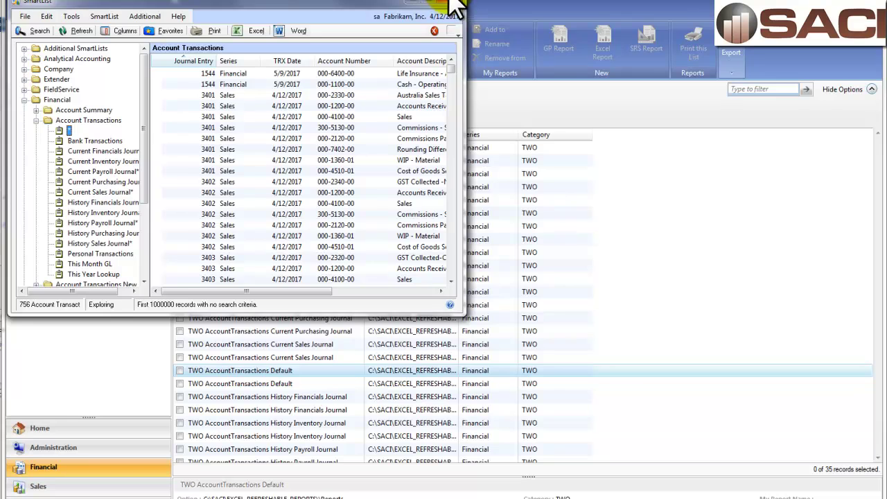
{"action": "left_click", "coordinate": [452, 2]}
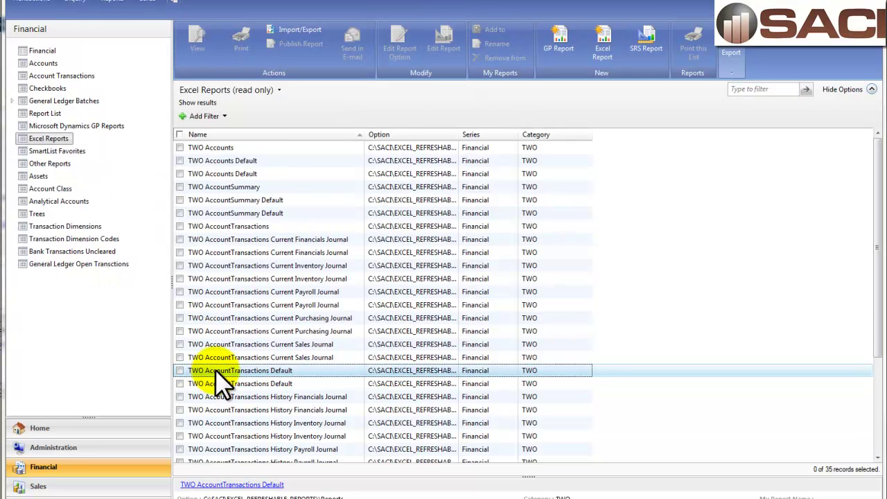
Open the TWO AccountTransactions Default Excel report in Excel and show the data connection and refresh commands.
{"action": "left_click", "coordinate": [609, 52]}
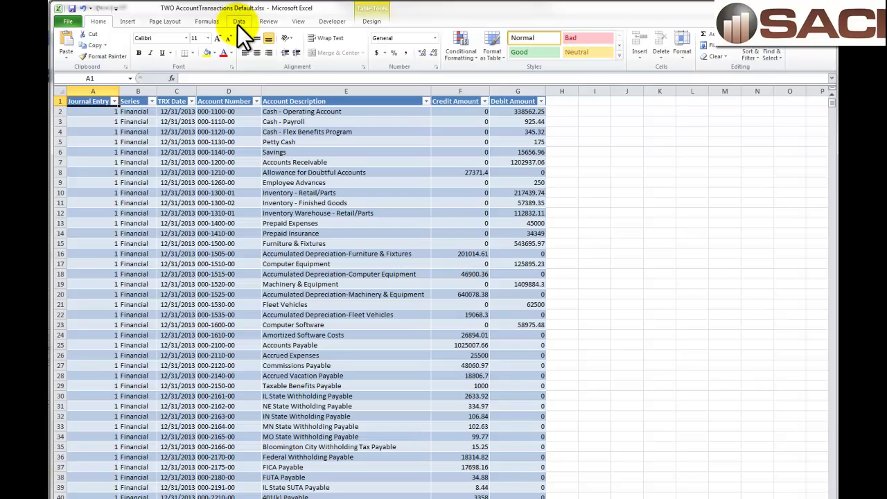
{"action": "left_click", "coordinate": [238, 21]}
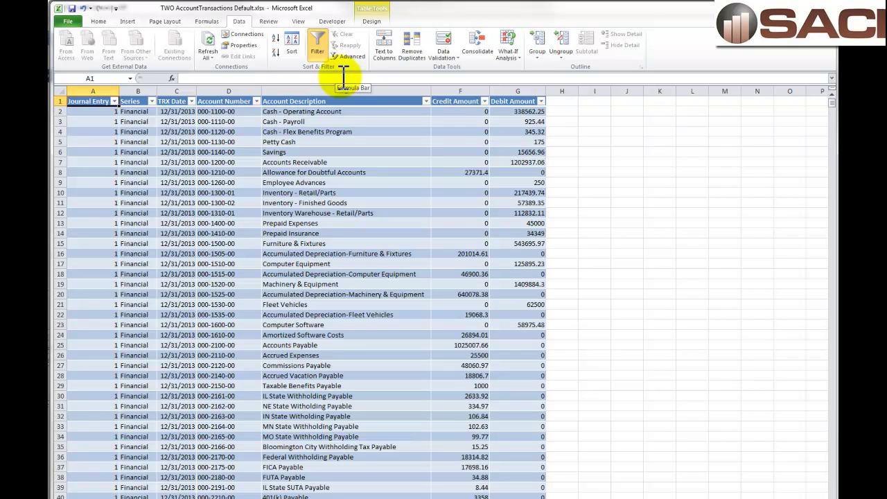
Add a table column headed "Main" in cell H1, beside the Debit Amount column.
{"action": "left_click", "coordinate": [563, 102]}
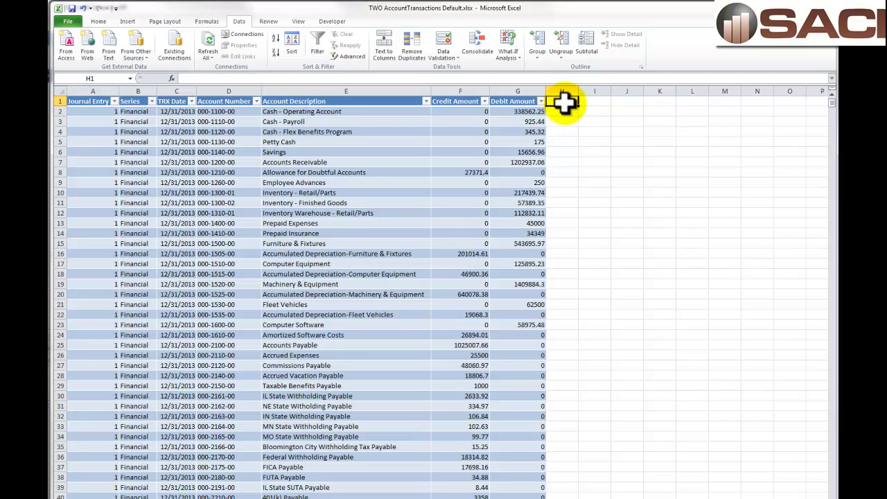
{"action": "type", "text": "M"}
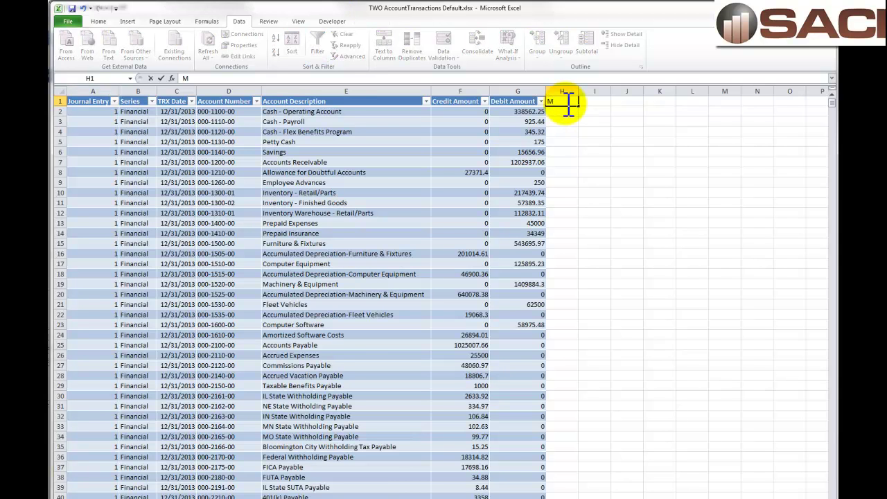
{"action": "type", "text": "on"}
{"action": "key", "text": "Return"}
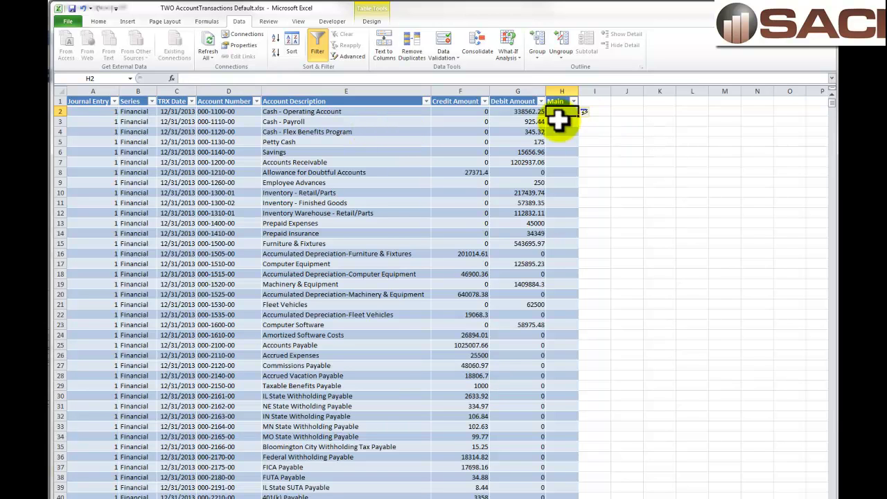
Insert a LEFT function in H2 that extracts the first 8 characters of the row's Account Number.
{"action": "left_click", "coordinate": [207, 21]}
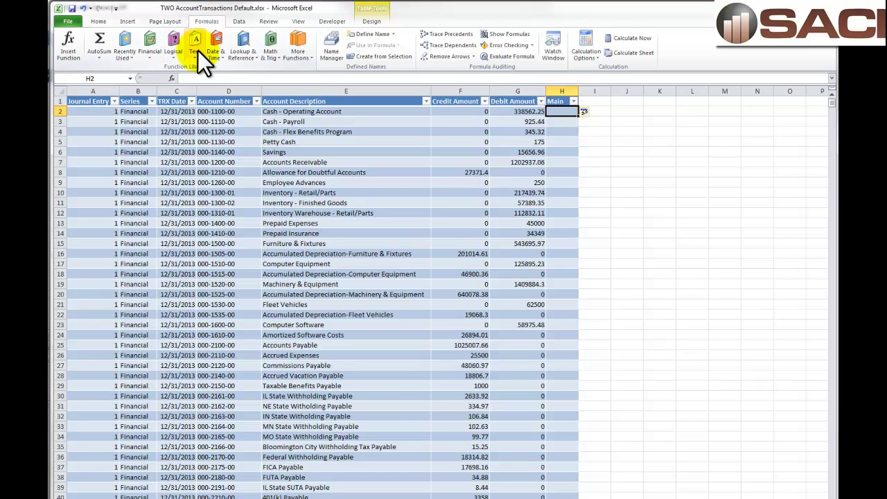
{"action": "left_click", "coordinate": [197, 49]}
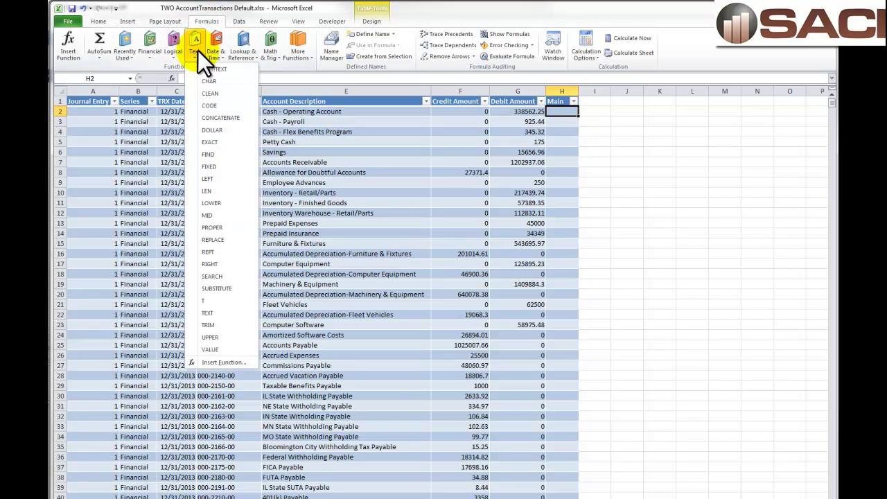
{"action": "left_click", "coordinate": [209, 178]}
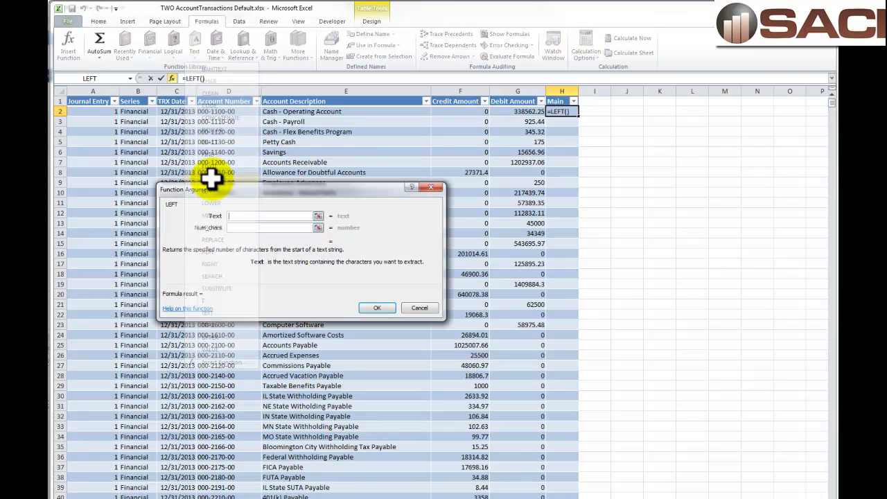
{"action": "left_click", "coordinate": [212, 113]}
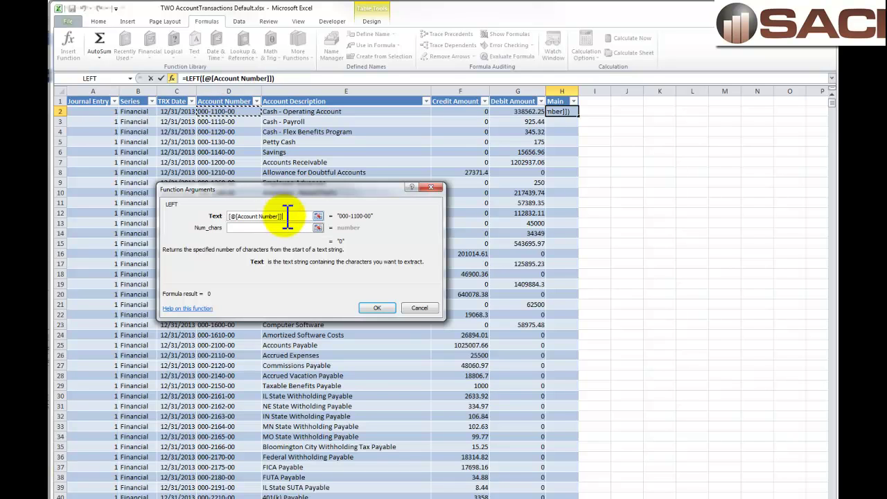
{"action": "left_click", "coordinate": [261, 229]}
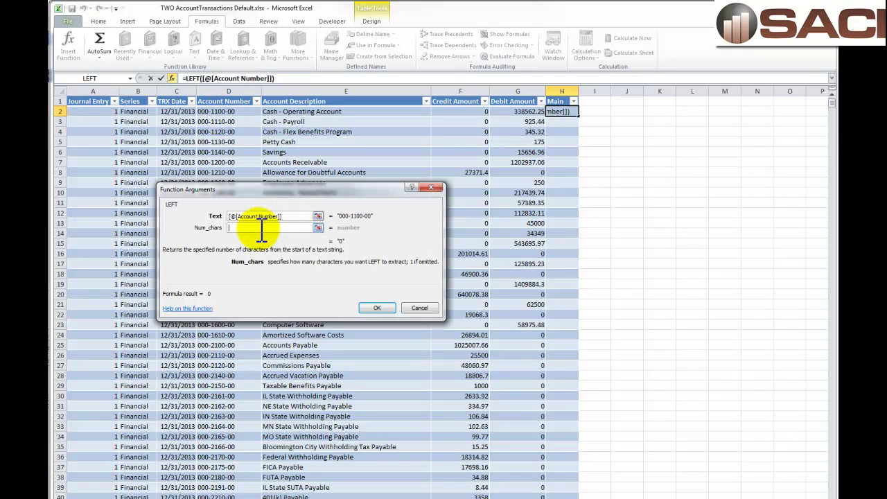
{"action": "type", "text": "8"}
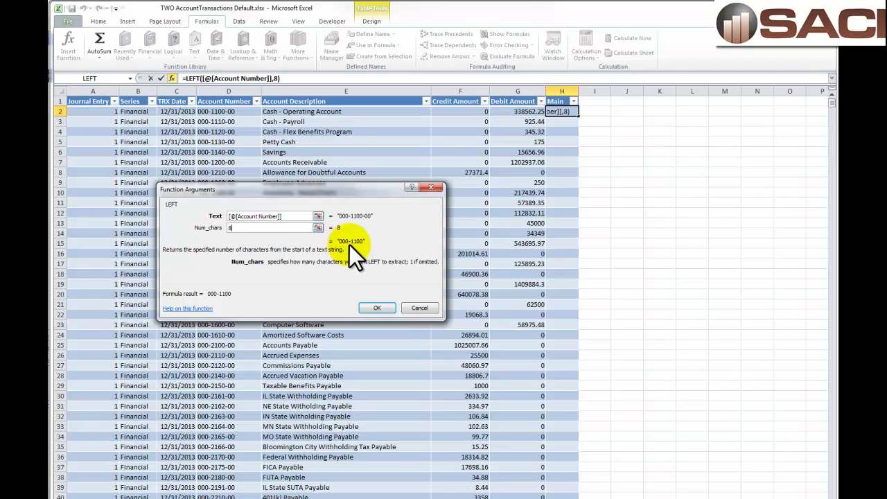
{"action": "left_click", "coordinate": [376, 307]}
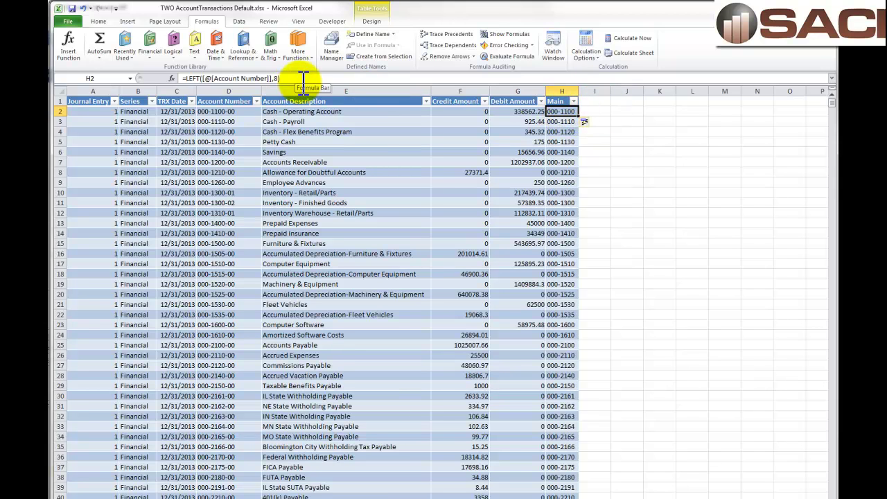
Wrap the Main column's LEFT formula in a RIGHT function returning 4 characters: =RIGHT(LEFT([@[Account Number]],8),4).
{"action": "left_click_drag", "start_coordinate": [294, 77], "coordinate": [194, 78]}
{"action": "left_click", "coordinate": [184, 78]}
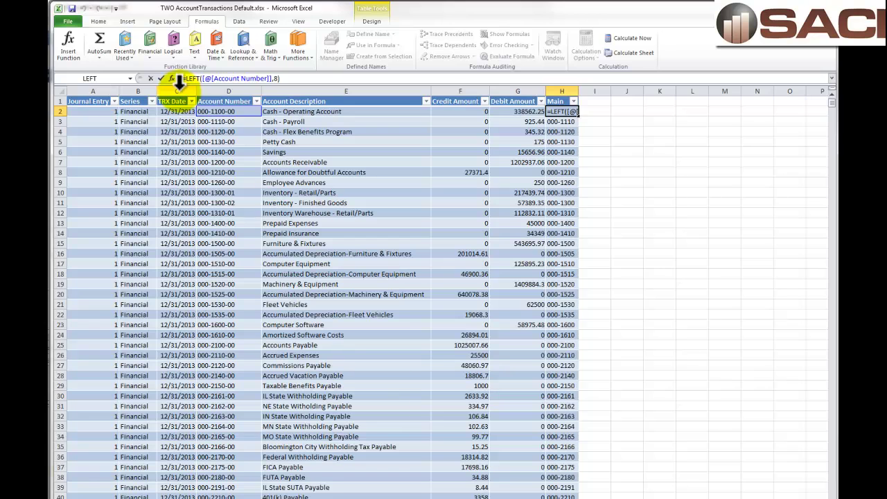
{"action": "type", "text": "RIGHT"}
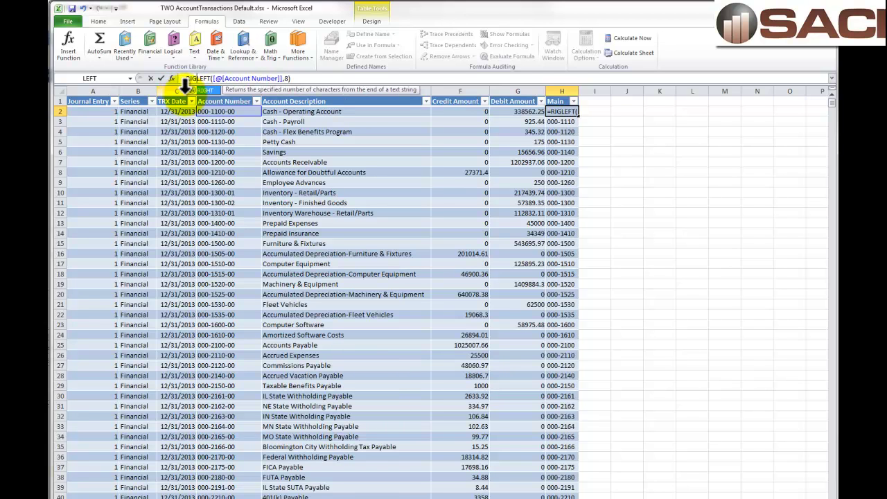
{"action": "type", "text": "("}
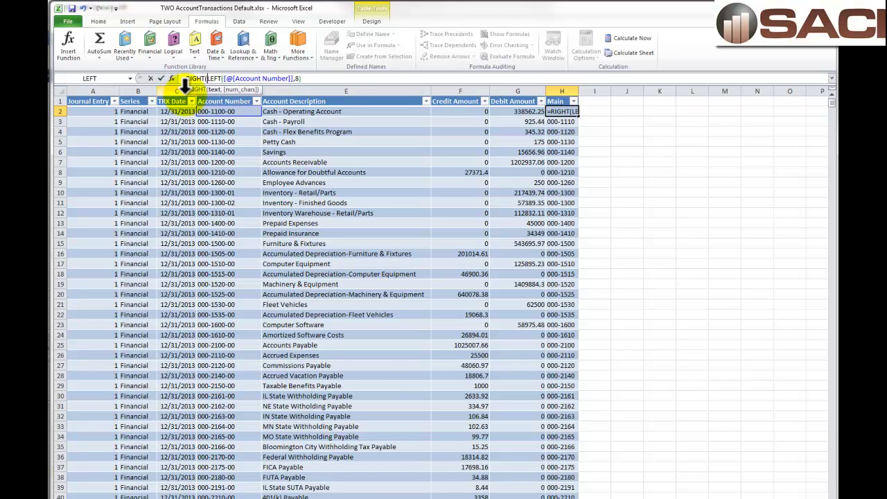
{"action": "key", "text": "End"}
{"action": "type", "text": ",4"}
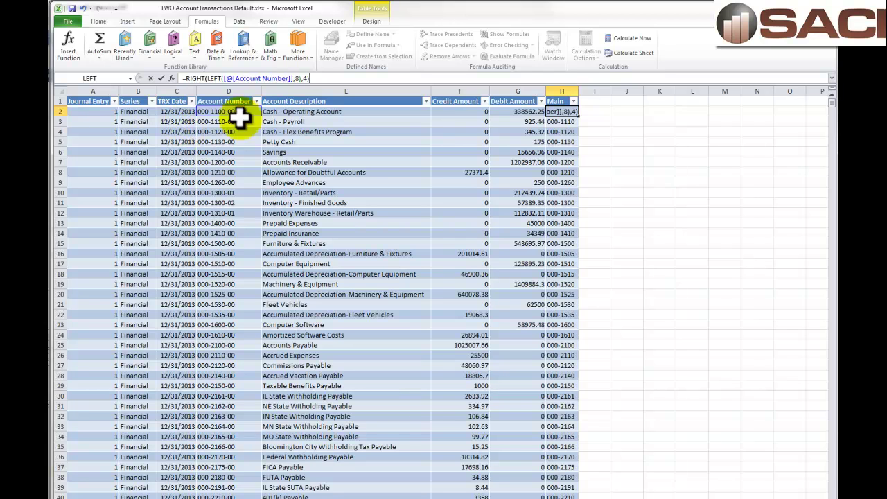
{"action": "key", "text": "Return"}
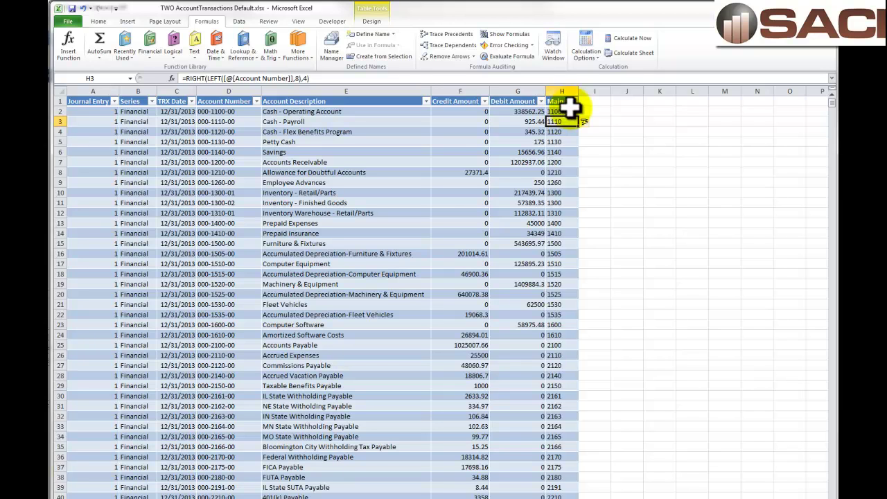
Add a table column headed "Net" in cell I1, beside the Main column.
{"action": "left_click", "coordinate": [589, 101]}
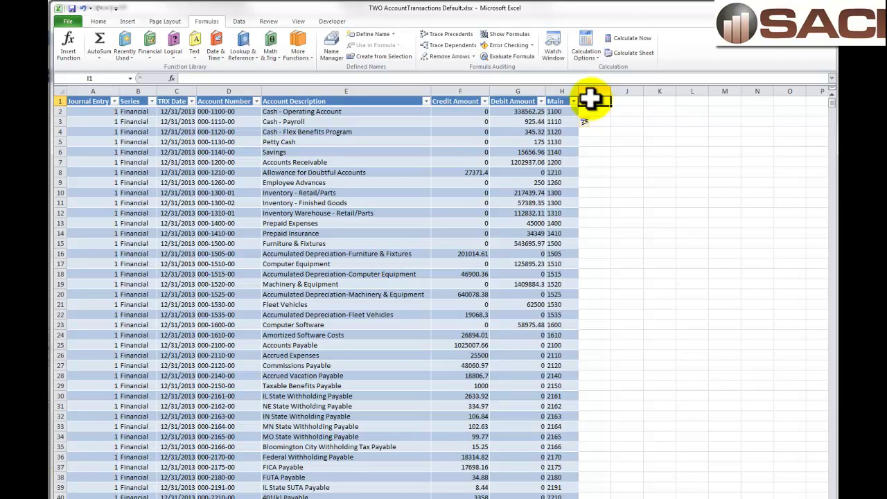
{"action": "type", "text": "Net"}
{"action": "key", "text": "Return"}
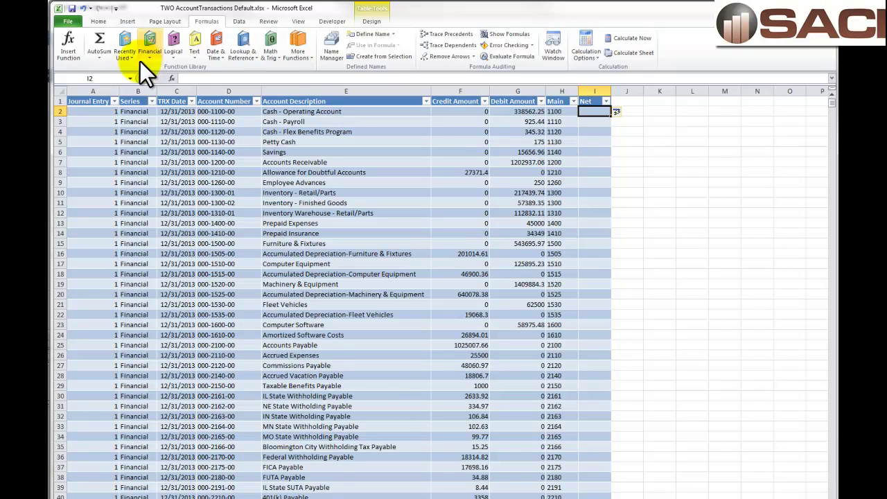
{"action": "left_click", "coordinate": [176, 44]}
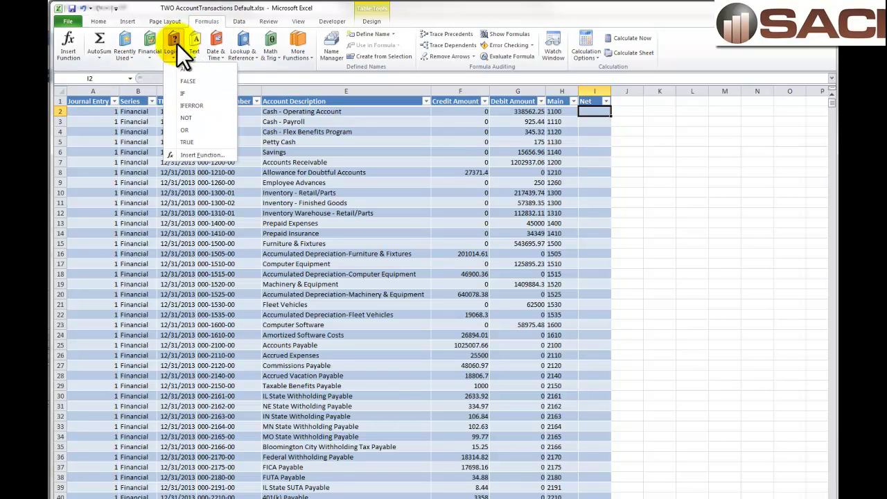
{"action": "left_click", "coordinate": [190, 94]}
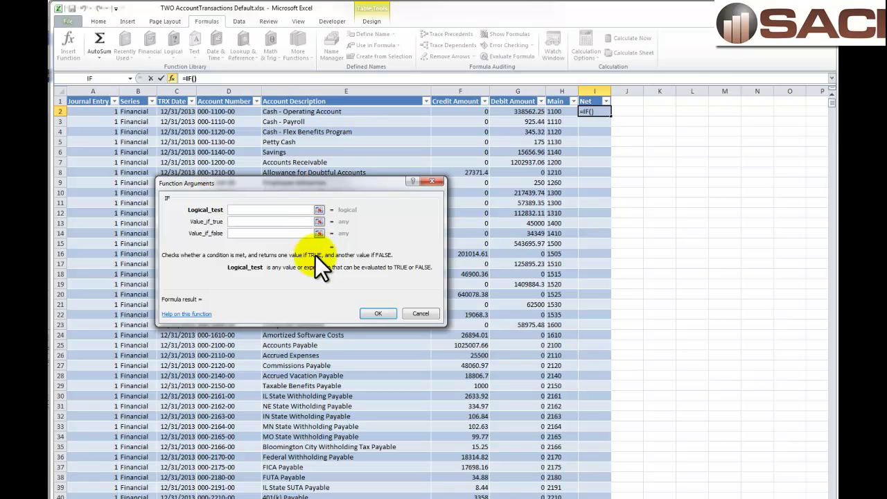
{"action": "left_click", "coordinate": [558, 113]}
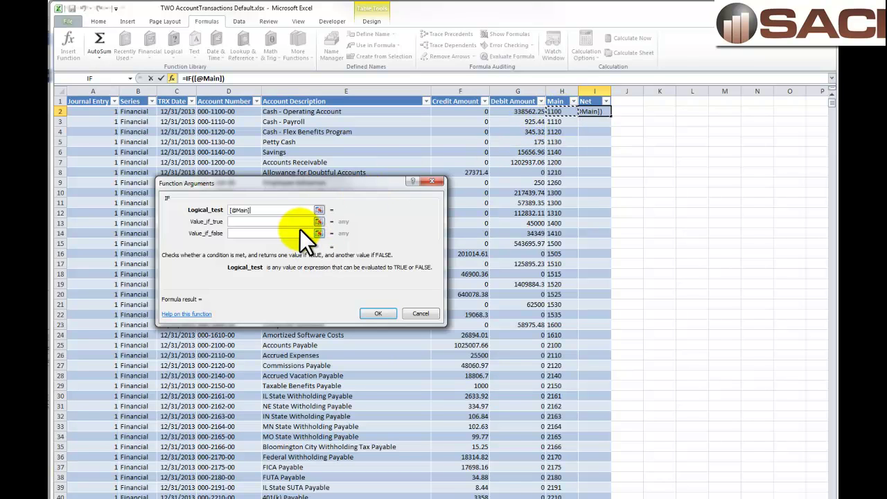
{"action": "type", "text": "< \"4000\""}
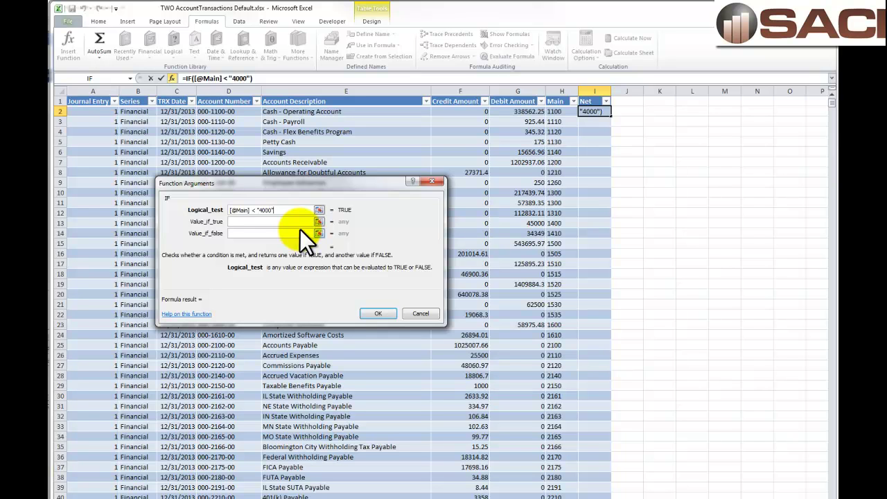
Set the IF function's value if true to the row's Debit Amount minus its Credit Amount.
{"action": "left_click", "coordinate": [287, 221]}
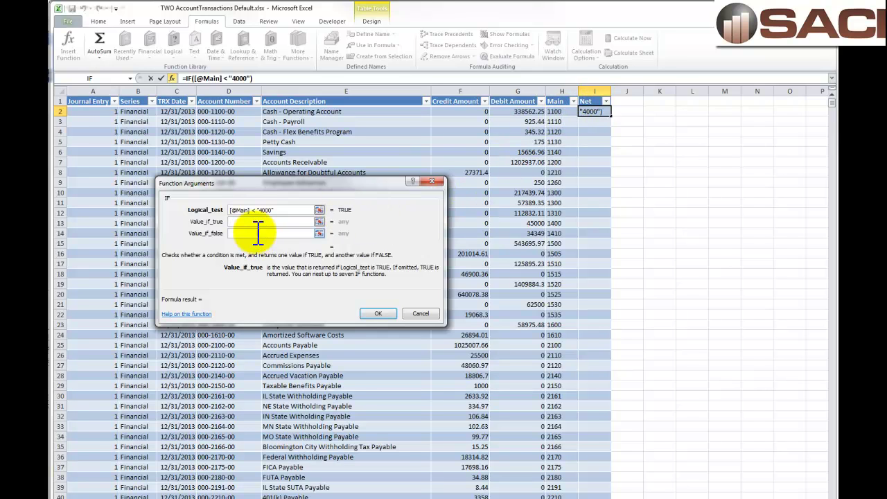
{"action": "left_click", "coordinate": [516, 110]}
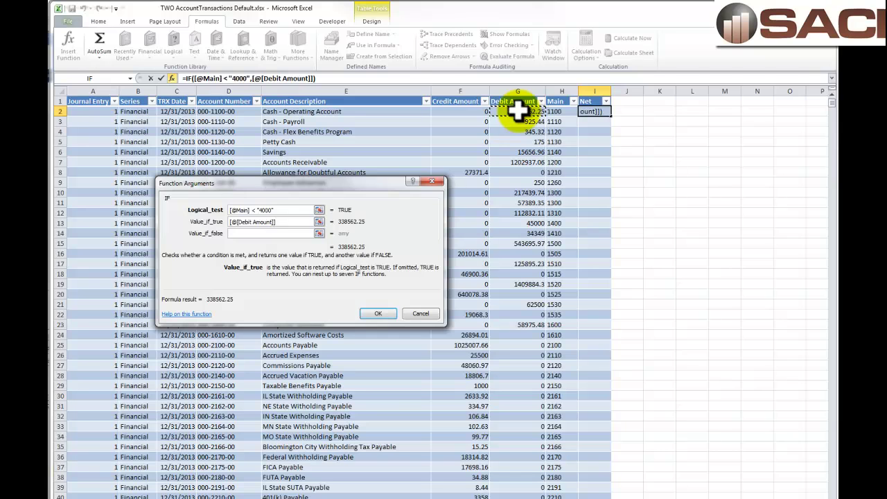
{"action": "type", "text": "-"}
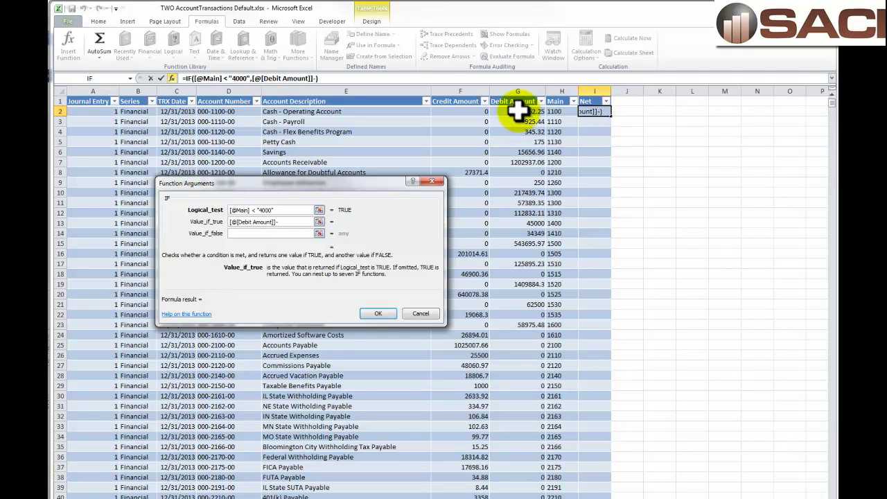
{"action": "left_click", "coordinate": [468, 111]}
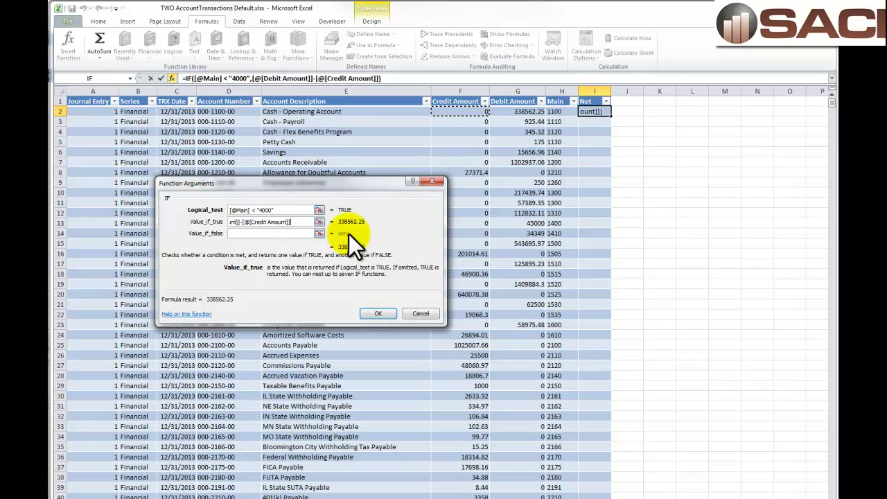
Set the IF function's value if false to the row's Credit Amount minus its Debit Amount and apply the formula to the Net column.
{"action": "left_click", "coordinate": [279, 234]}
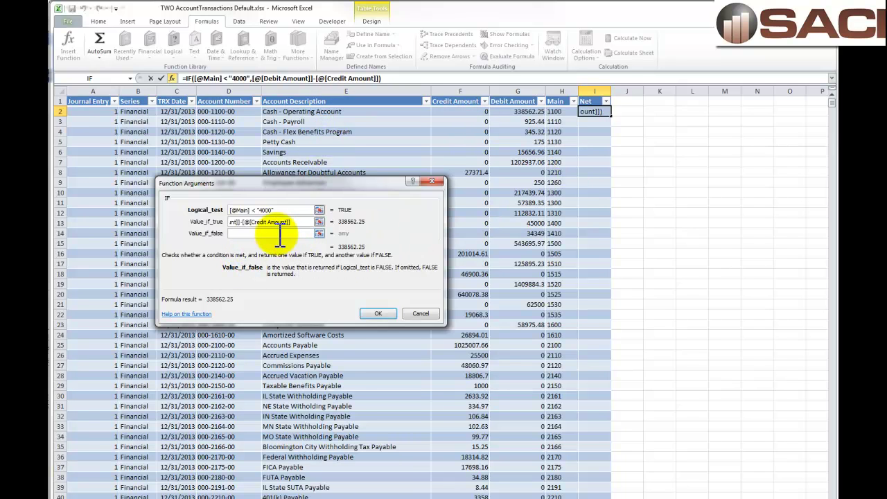
{"action": "left_click", "coordinate": [454, 110]}
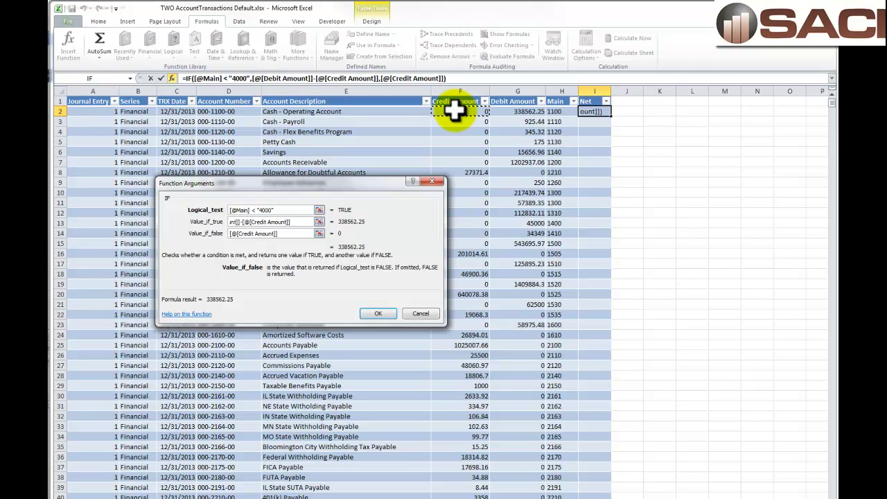
{"action": "type", "text": "-"}
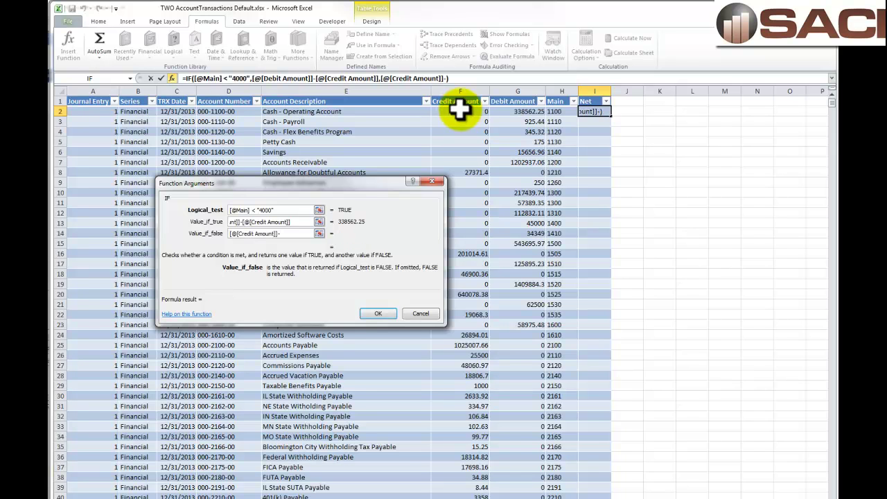
{"action": "left_click", "coordinate": [510, 111]}
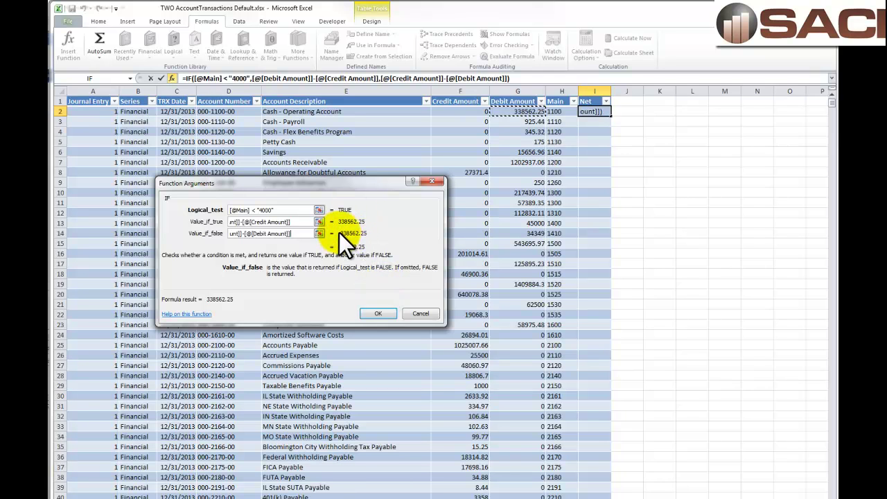
{"action": "left_click", "coordinate": [386, 318]}
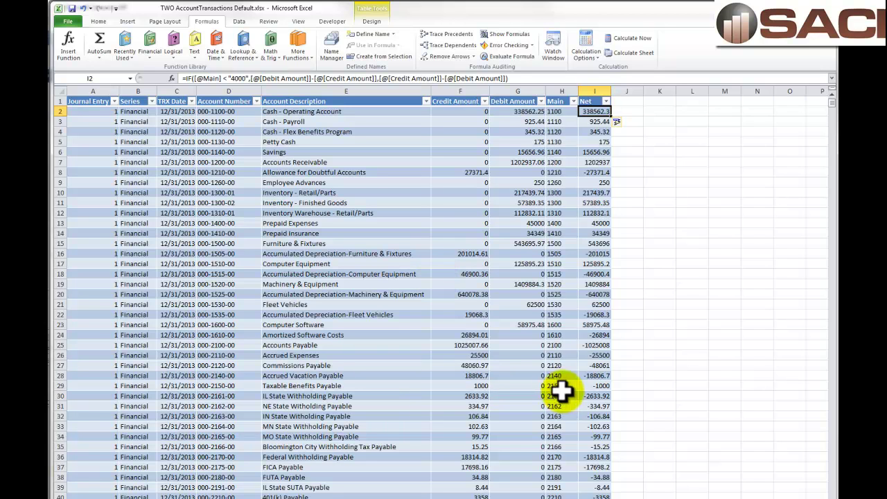
Add a table column headed "Type" in cell J1, beside the Net column.
{"action": "left_click", "coordinate": [626, 102]}
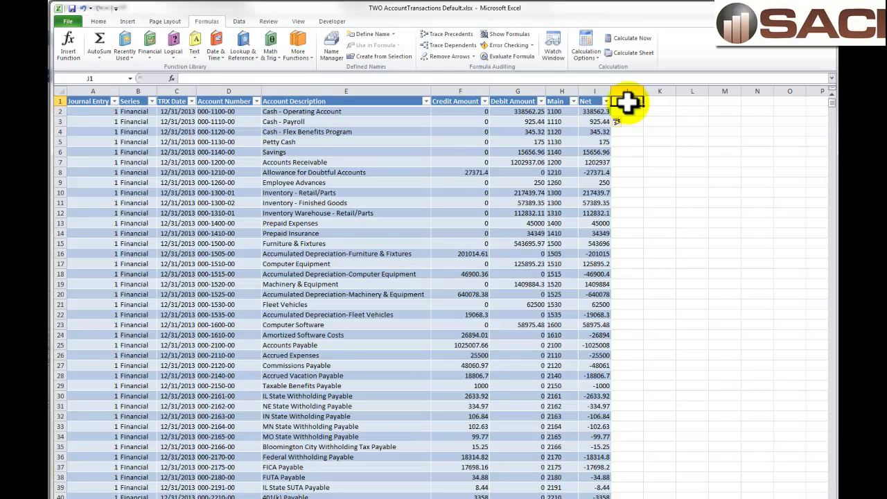
{"action": "type", "text": "Type"}
{"action": "key", "text": "Return"}
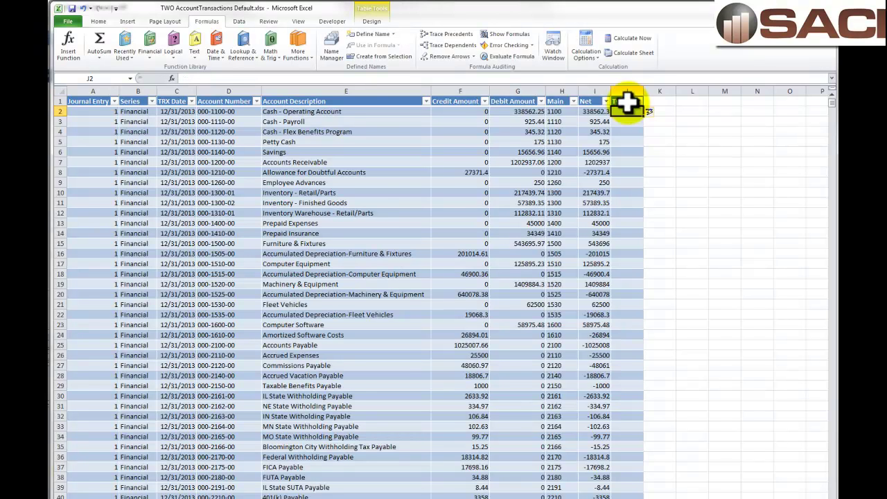
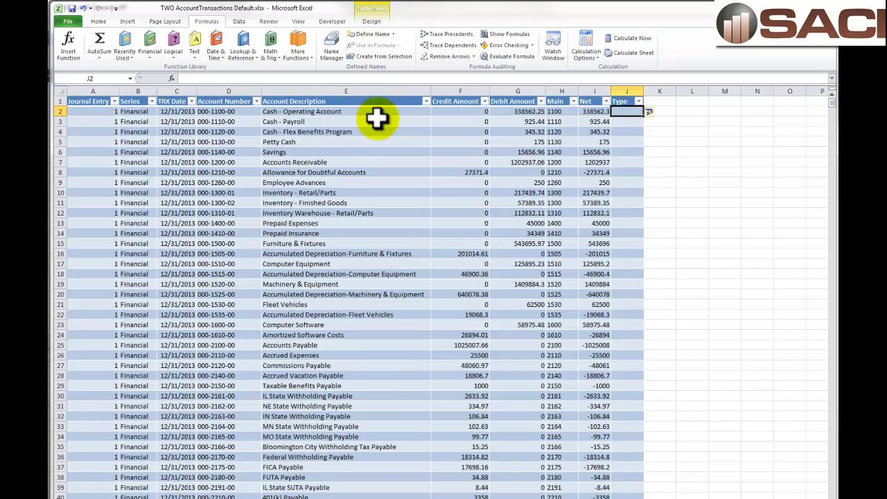
{"action": "left_click", "coordinate": [173, 49]}
{"action": "left_click", "coordinate": [183, 93]}
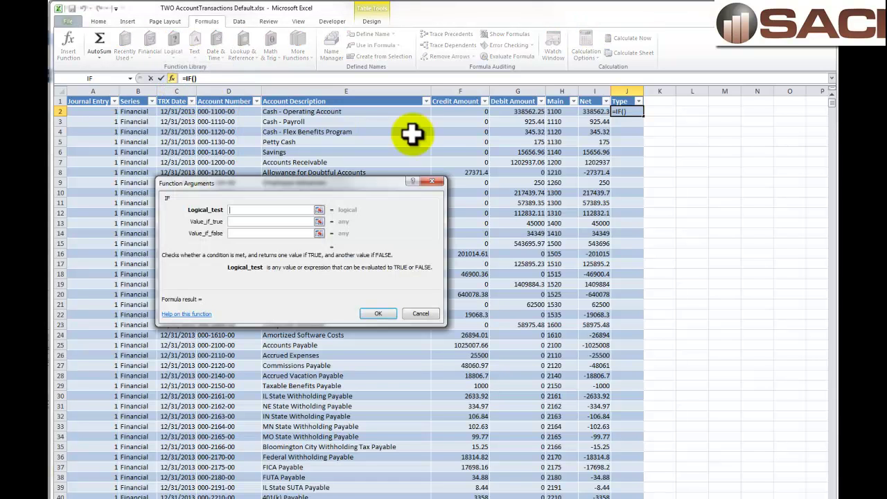
{"action": "left_click", "coordinate": [560, 113]}
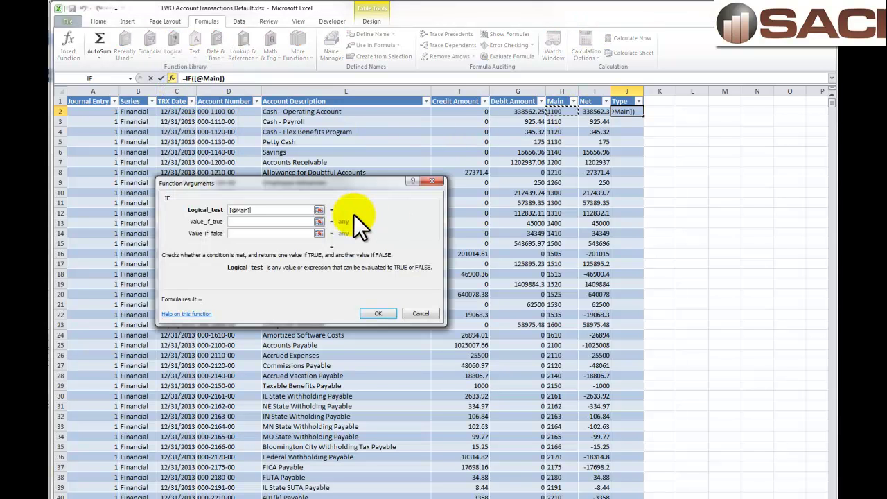
{"action": "type", "text": "< \"2000\""}
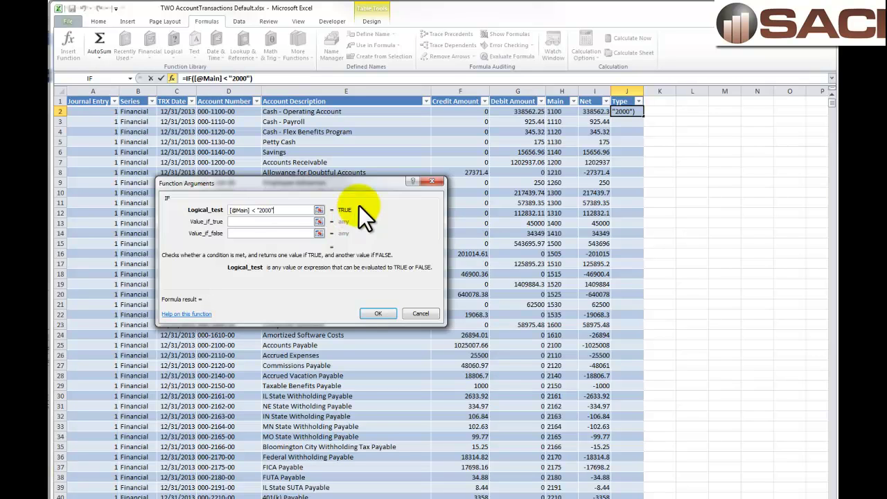
Set the Type IF function to return "ASSETS" if true and "EXPENSES" if false, and apply it to the column.
{"action": "left_click", "coordinate": [282, 220]}
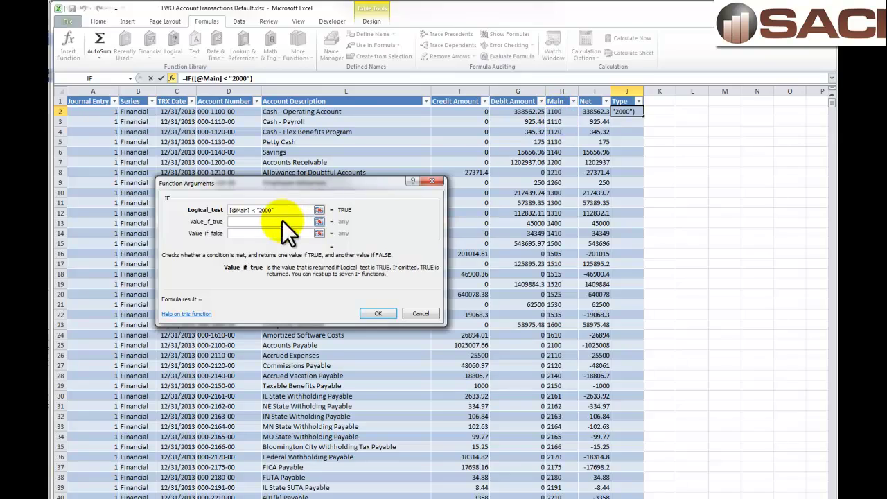
{"action": "type", "text": "ASSET"}
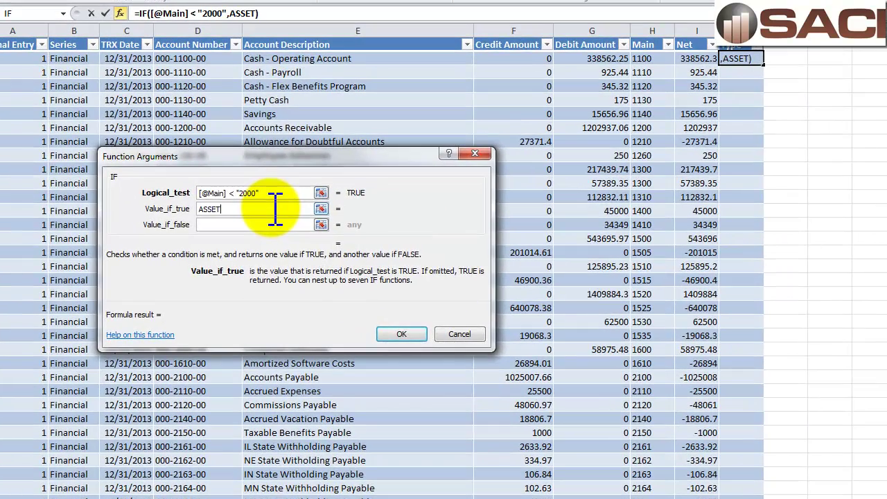
{"action": "type", "text": "S"}
{"action": "left_click", "coordinate": [248, 225]}
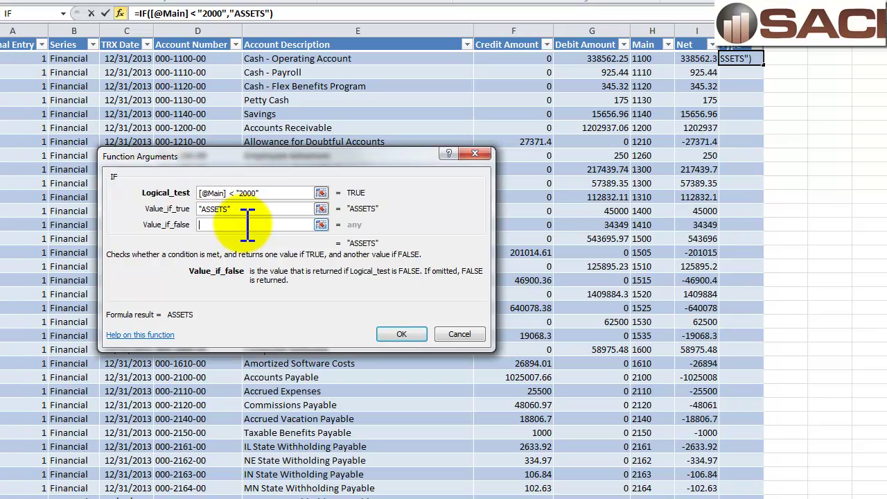
{"action": "type", "text": "EXE"}
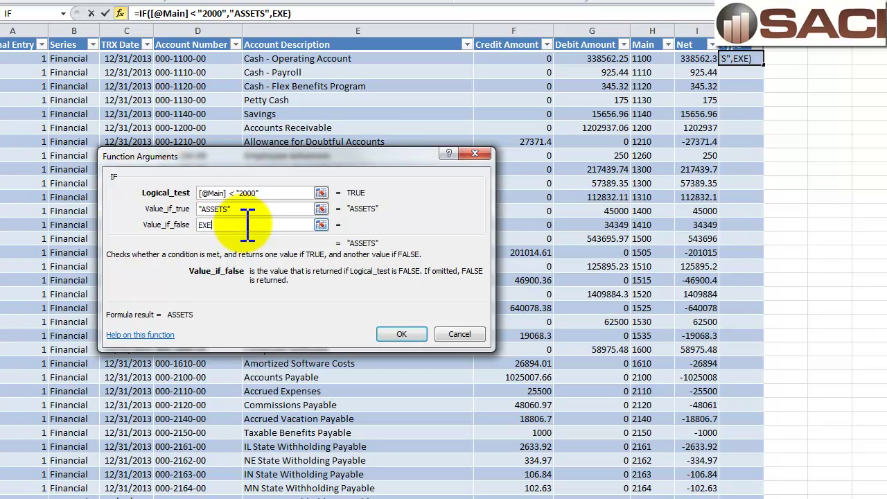
{"action": "type", "text": "N"}
{"action": "key", "text": "BackSpace"}
{"action": "key", "text": "BackSpace"}
{"action": "type", "text": "PENSES"}
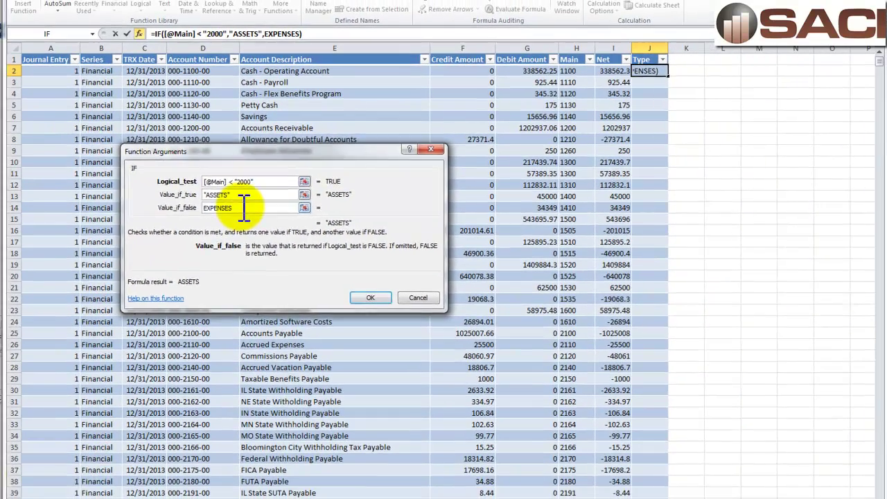
{"action": "key", "text": "Return"}
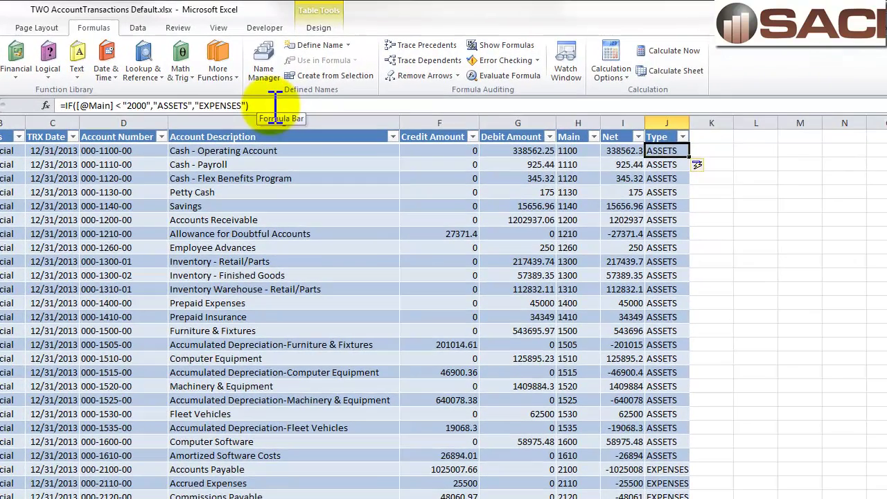
Copy the Type formula's IF expression and nest it in J2 in place of the "EXPENSES" argument.
{"action": "left_click_drag", "start_coordinate": [305, 34], "coordinate": [219, 34]}
{"action": "left_click_drag", "start_coordinate": [142, 105], "coordinate": [221, 160]}
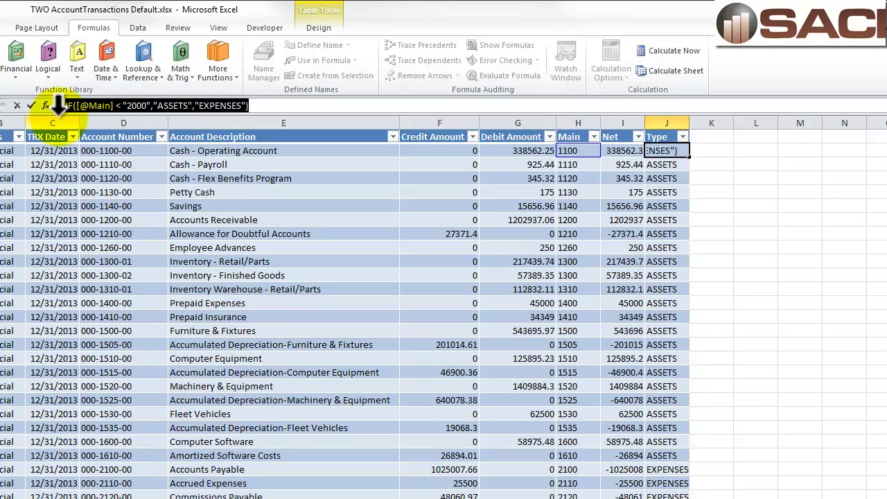
{"action": "left_click_drag", "start_coordinate": [64, 105], "coordinate": [239, 105]}
{"action": "left_click", "coordinate": [241, 105]}
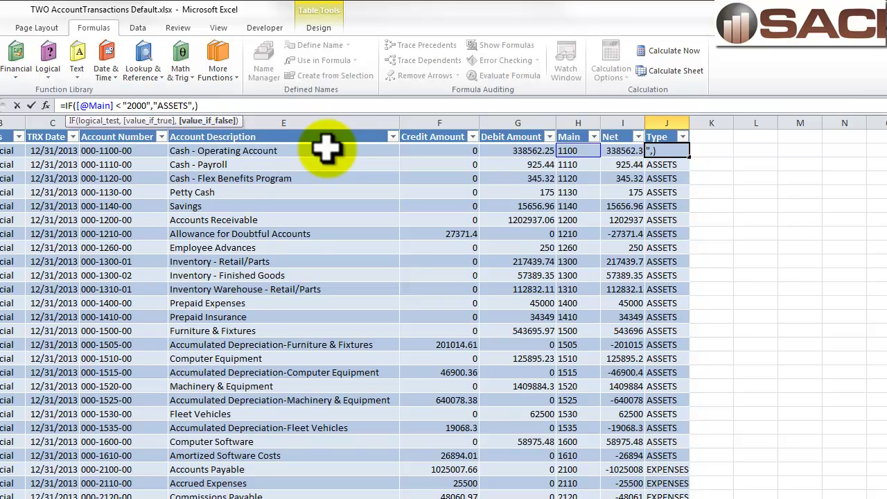
{"action": "key", "text": "ctrl+v"}
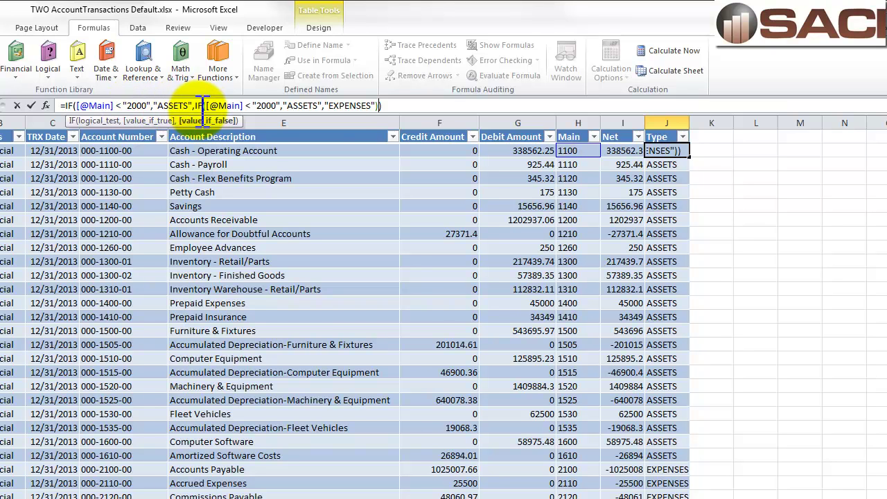
Change the nested IF's comparison value in the Type formula to "4000".
{"action": "left_click", "coordinate": [256, 106]}
{"action": "key", "text": "Delete"}
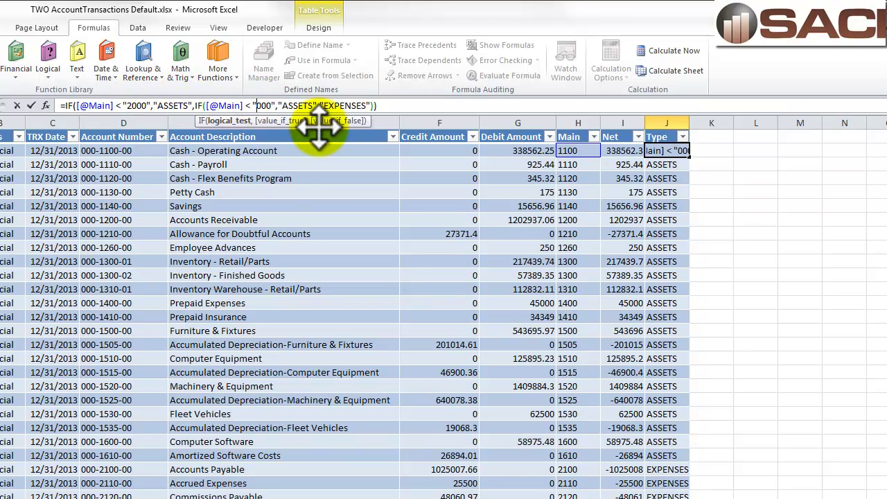
{"action": "type", "text": "4"}
Replace the nested IF's value if true with "LIABILITIES" and apply the formula to the Type column.
{"action": "left_click", "coordinate": [310, 106]}
{"action": "key", "text": "Delete"}
{"action": "key", "text": "BackSpace"}
{"action": "key", "text": "BackSpace"}
{"action": "key", "text": "BackSpace"}
{"action": "key", "text": "BackSpace"}
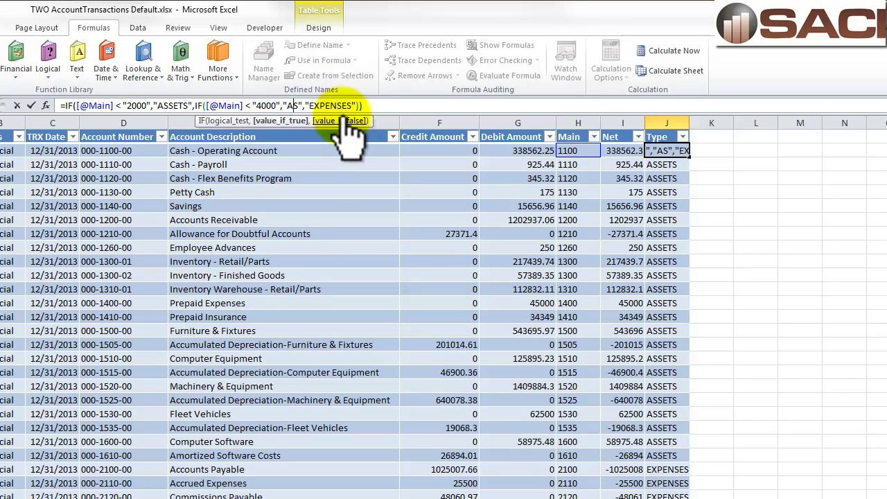
{"action": "type", "text": "L"}
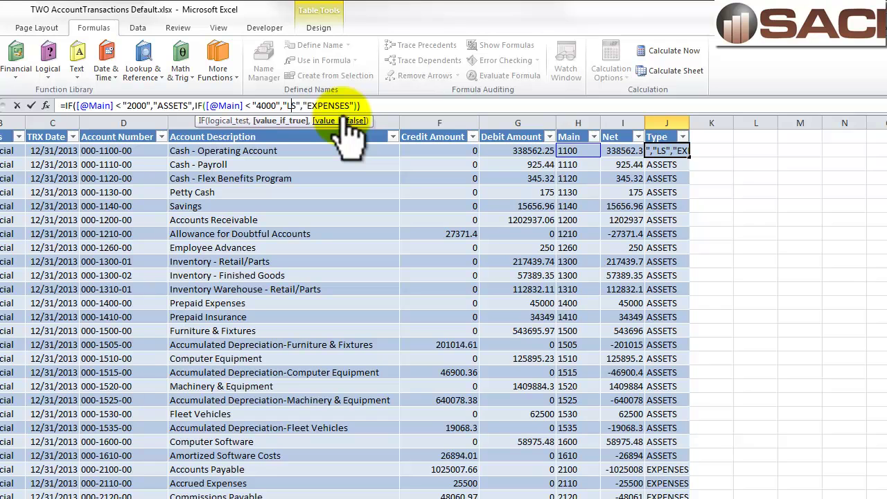
{"action": "type", "text": "IAB"}
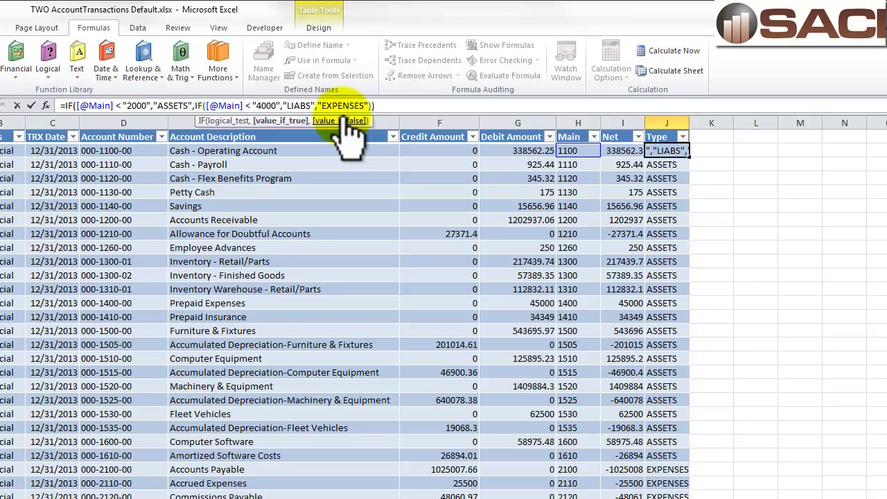
{"action": "type", "text": "ILI"}
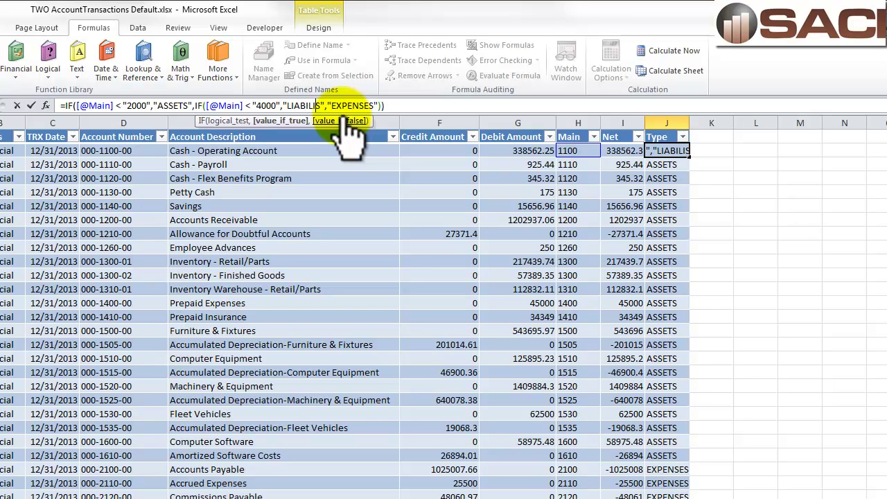
{"action": "type", "text": "TIES"}
{"action": "key", "text": "Delete"}
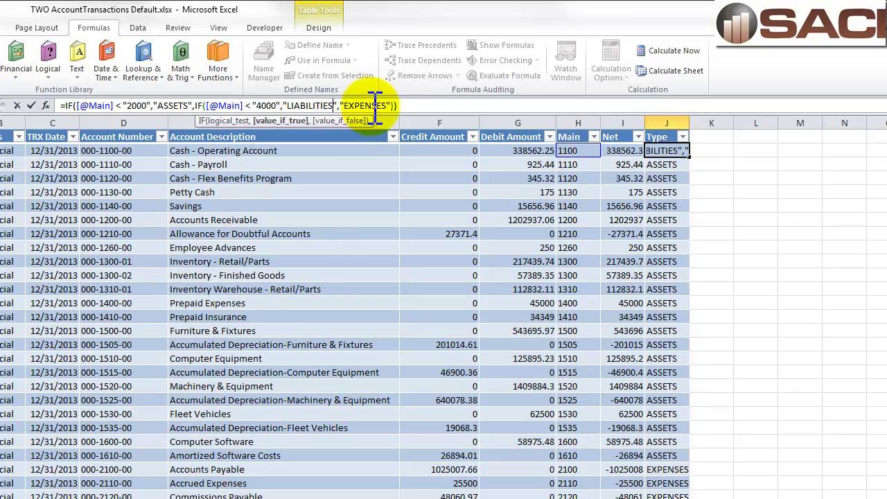
{"action": "key", "text": "Return"}
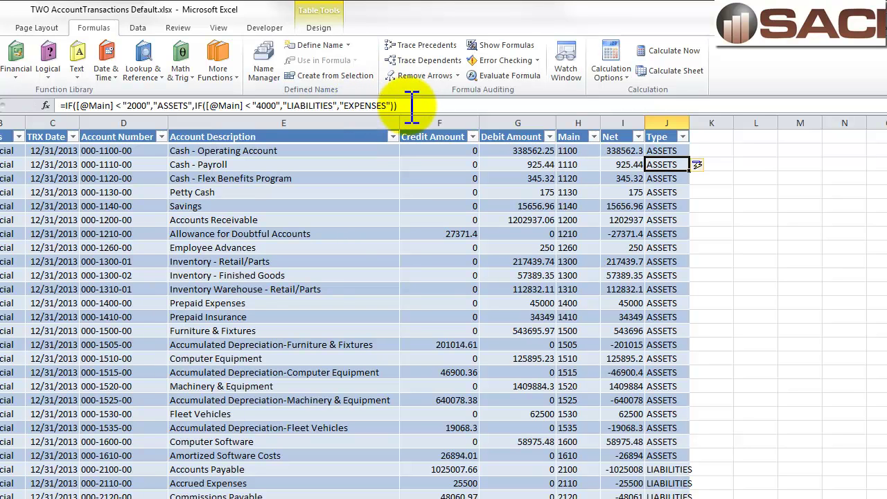
{"action": "scroll", "coordinate": [443, 312], "scroll_direction": "down", "scroll_amount": 2}
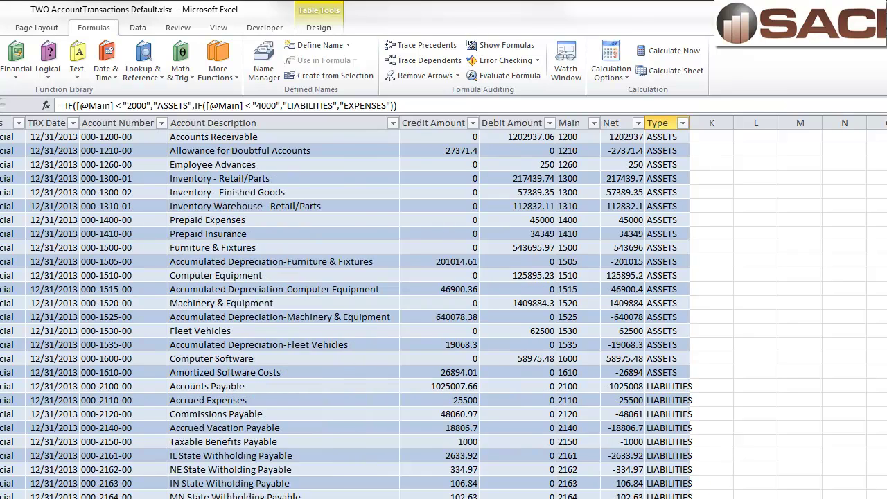
{"action": "scroll", "coordinate": [663, 457], "scroll_direction": "down", "scroll_amount": 15}
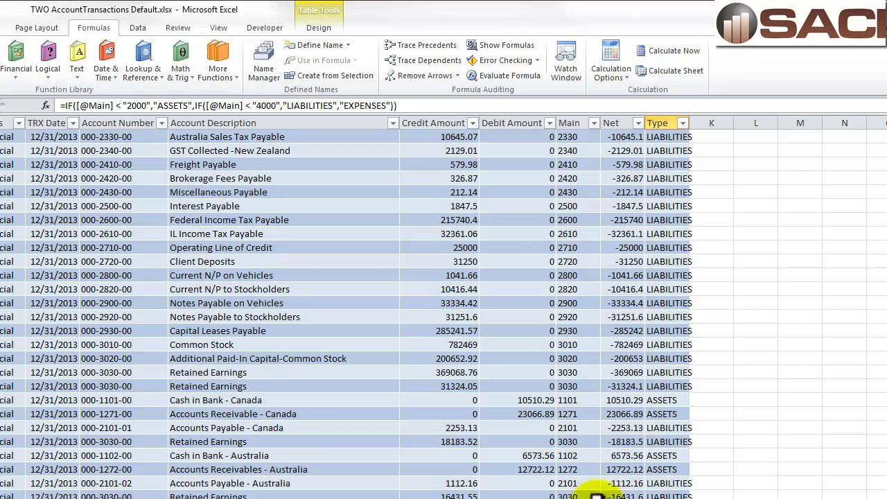
{"action": "scroll", "coordinate": [673, 485], "scroll_direction": "down", "scroll_amount": 11}
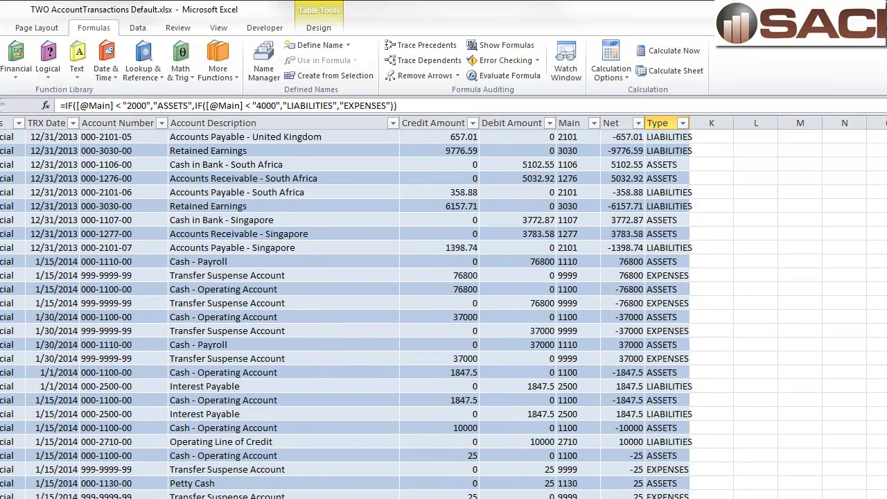
{"action": "scroll", "coordinate": [617, 494], "scroll_direction": "up", "scroll_amount": 20}
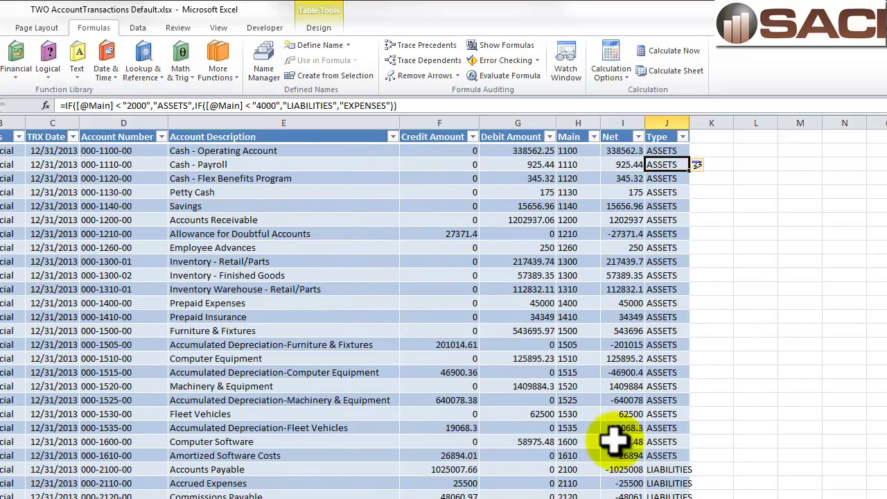
{"action": "left_click", "coordinate": [387, 106]}
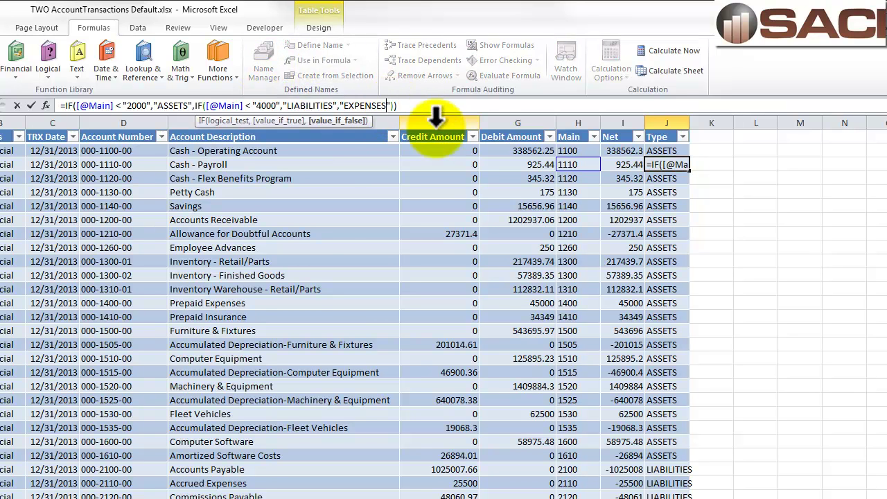
{"action": "key", "text": "BackSpace"}
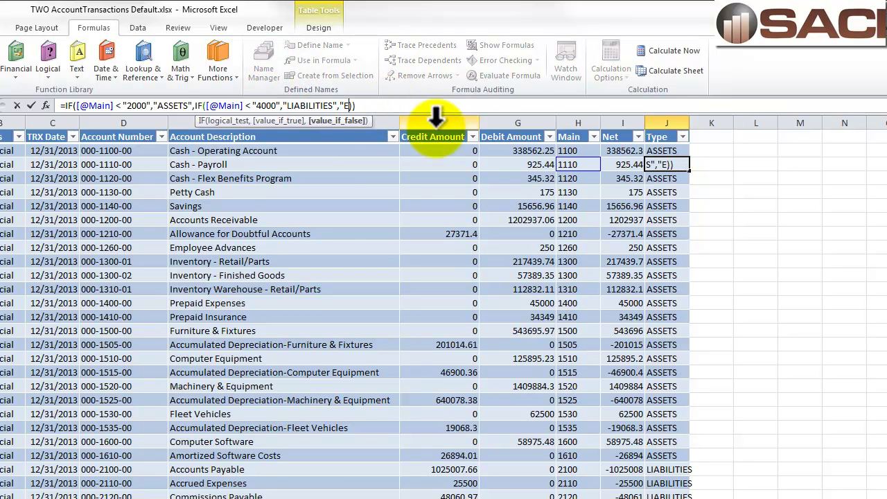
{"action": "type", "text": "IF([@Main] < \"2000\",\"ASSETS\",\"EXPENSES\")"}
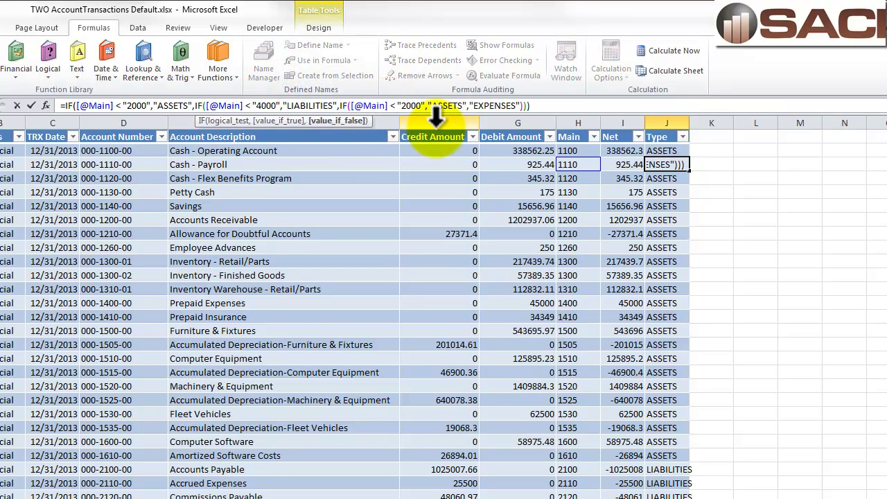
Change the comparison value of the innermost IF in J3's Type formula to "4500".
{"action": "left_click", "coordinate": [408, 105]}
{"action": "key", "text": "BackSpace"}
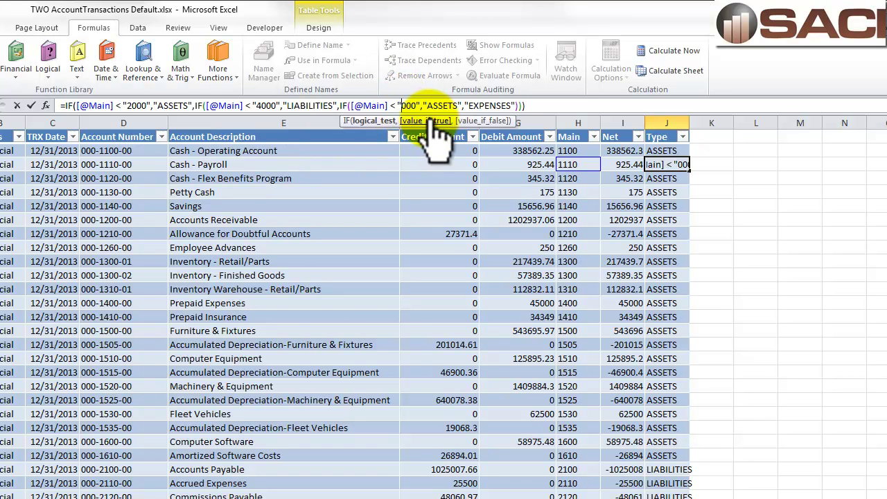
{"action": "type", "text": "4"}
{"action": "key", "text": "Delete"}
{"action": "type", "text": "5"}
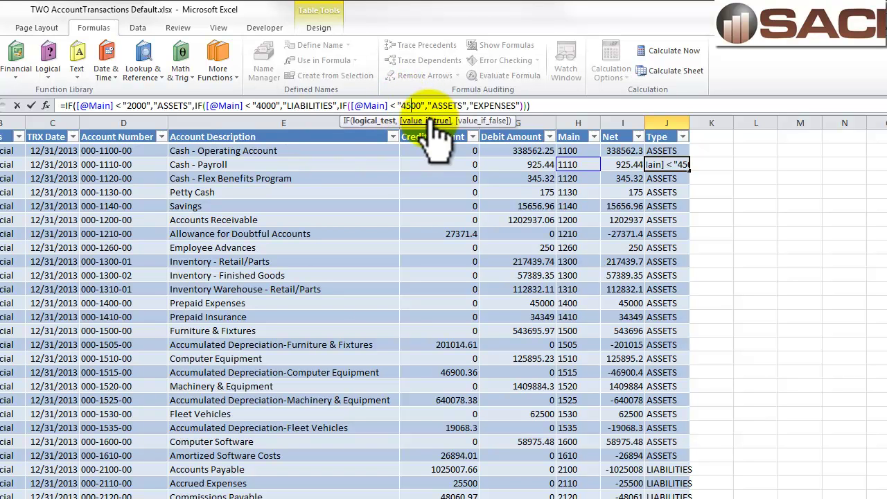
Replace the innermost IF's value if true with "INCOME", apply the formula, and check the Type column's filter values.
{"action": "key", "text": "Right"}
{"action": "key", "text": "Right"}
{"action": "key", "text": "Right"}
{"action": "key", "text": "Right"}
{"action": "key", "text": "Right"}
{"action": "key", "text": "Right"}
{"action": "key", "text": "Right"}
{"action": "key", "text": "Right"}
{"action": "key", "text": "Right"}
{"action": "key", "text": "Right"}
{"action": "key", "text": "Right"}
{"action": "key", "text": "Right"}
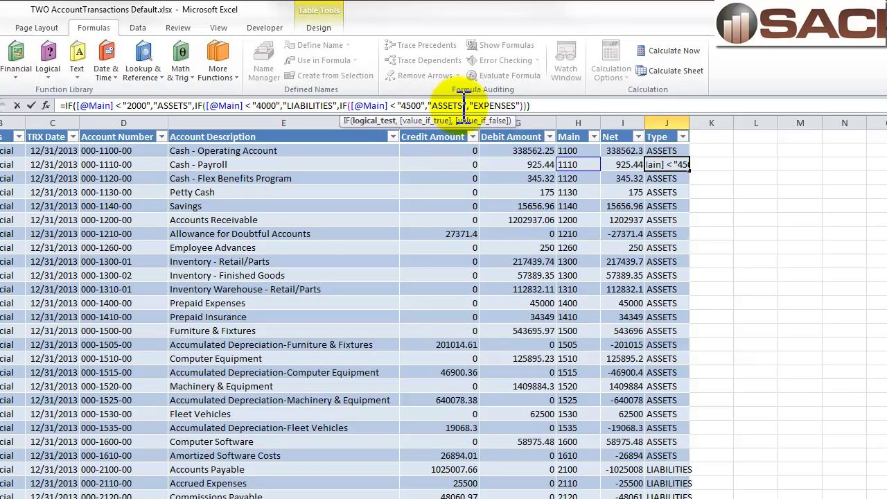
{"action": "key", "text": "BackSpace"}
{"action": "key", "text": "BackSpace"}
{"action": "key", "text": "BackSpace"}
{"action": "key", "text": "BackSpace"}
{"action": "key", "text": "BackSpace"}
{"action": "key", "text": "BackSpace"}
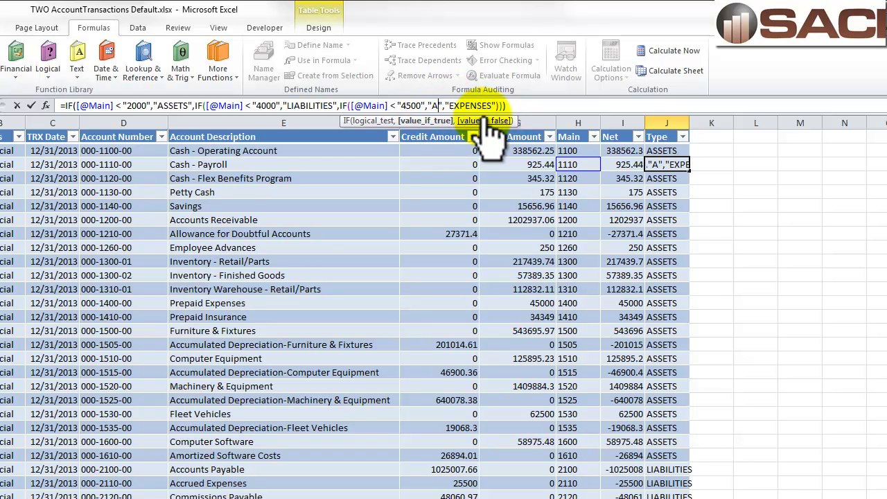
{"action": "type", "text": "INCOME"}
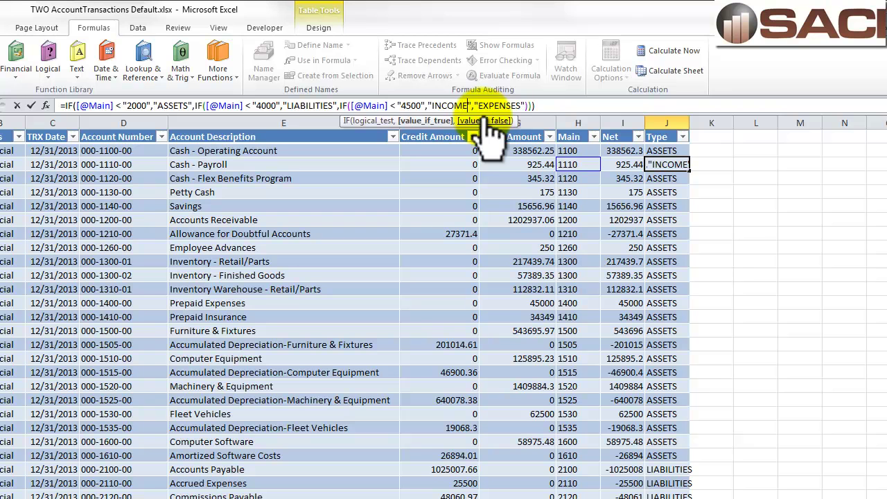
{"action": "key", "text": "Return"}
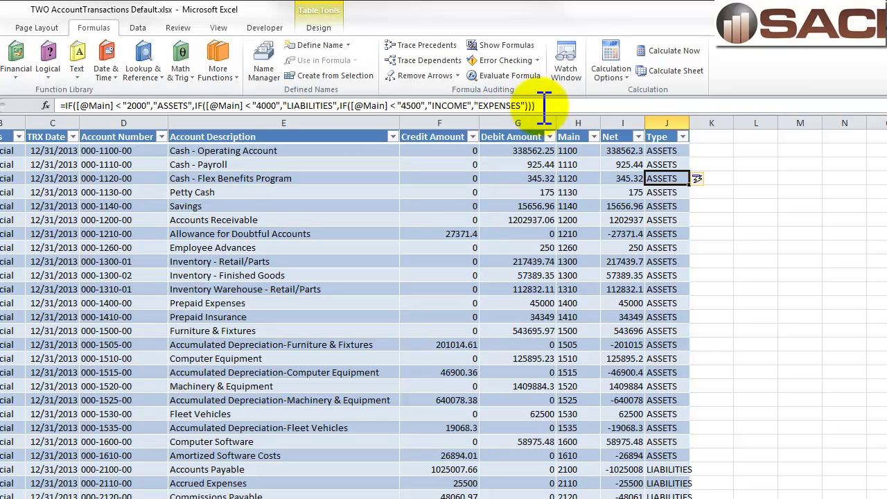
{"action": "left_click", "coordinate": [683, 137]}
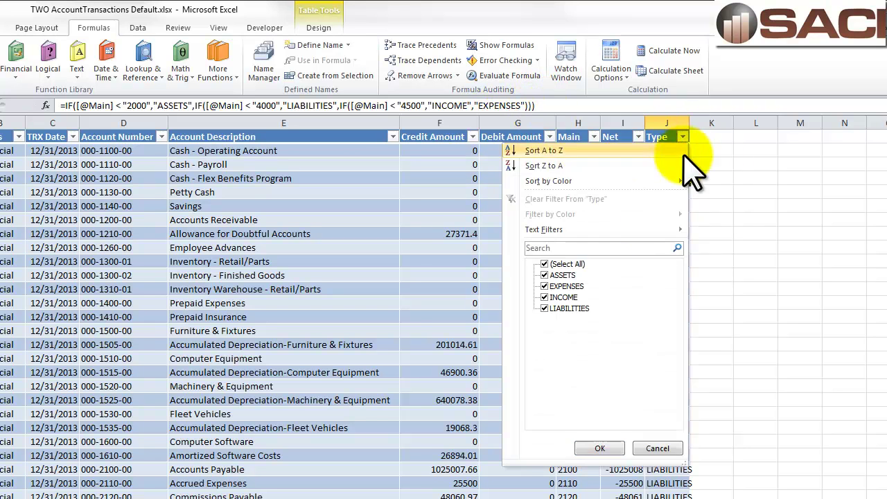
{"action": "left_click", "coordinate": [654, 449]}
{"action": "left_click", "coordinate": [529, 105]}
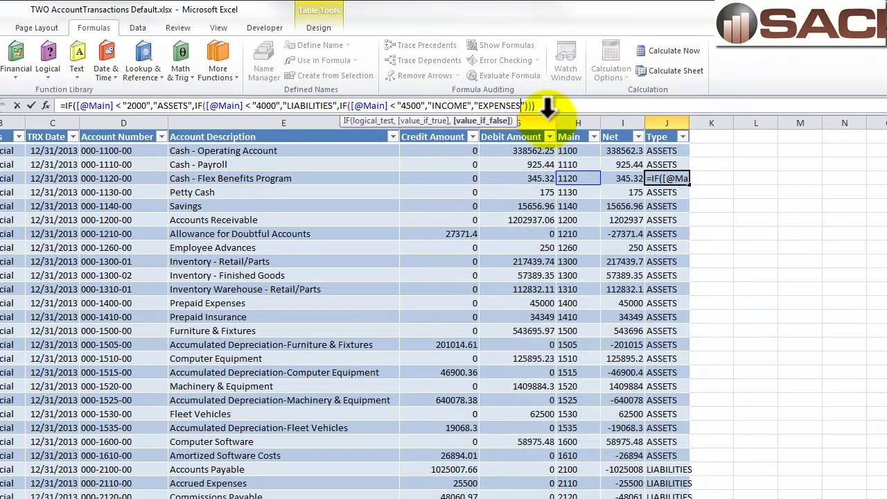
{"action": "key", "text": "BackSpace"}
{"action": "key", "text": "BackSpace"}
{"action": "key", "text": "BackSpace"}
{"action": "key", "text": "BackSpace"}
{"action": "key", "text": "BackSpace"}
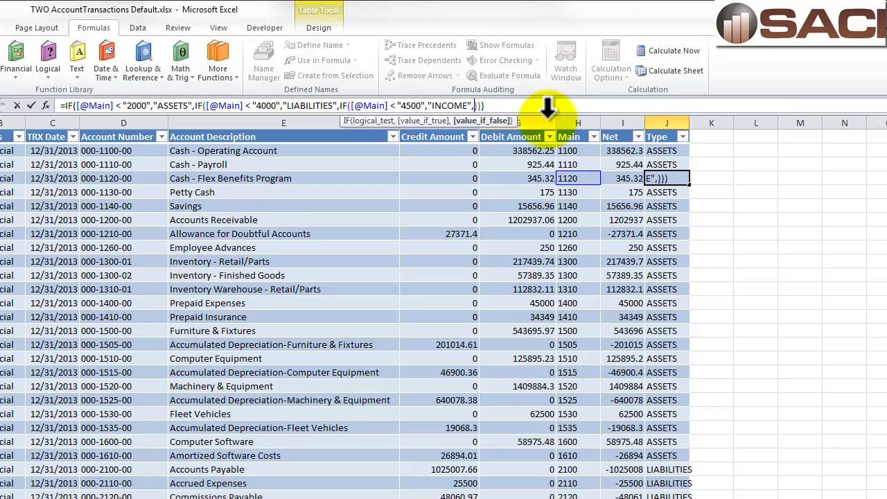
{"action": "type", "text": "IF([@Main] < \"2000\",\"ASSETS\",\"EXPENSES\")"}
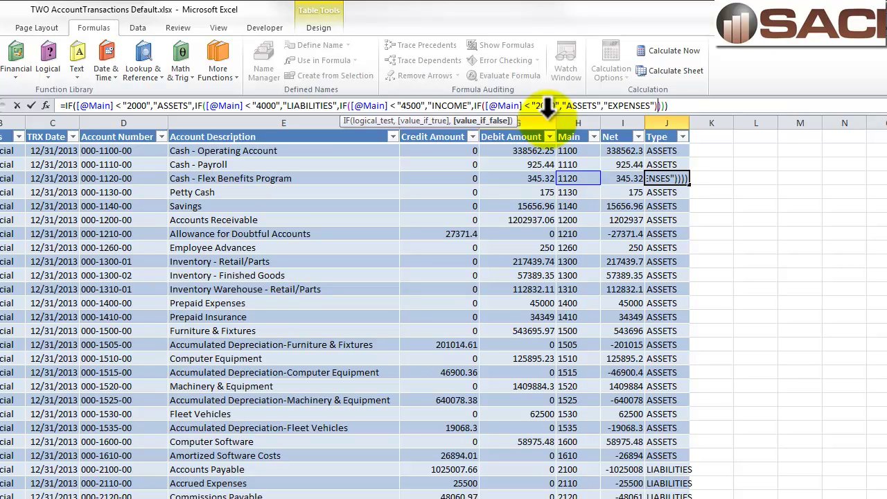
{"action": "type", "text": ")"}
{"action": "key", "text": "Return"}
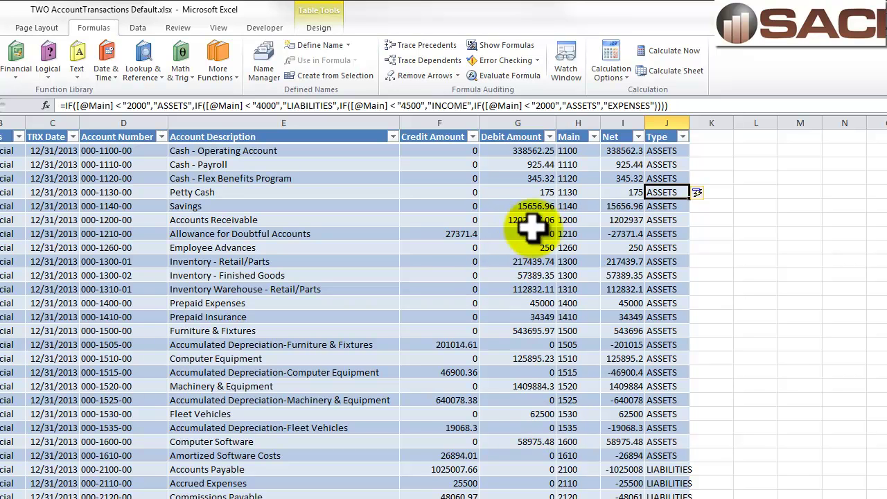
In J5's Type formula, clear the innermost IF's "ASSETS" text and change its comparison value to "5000".
{"action": "left_click", "coordinate": [605, 105]}
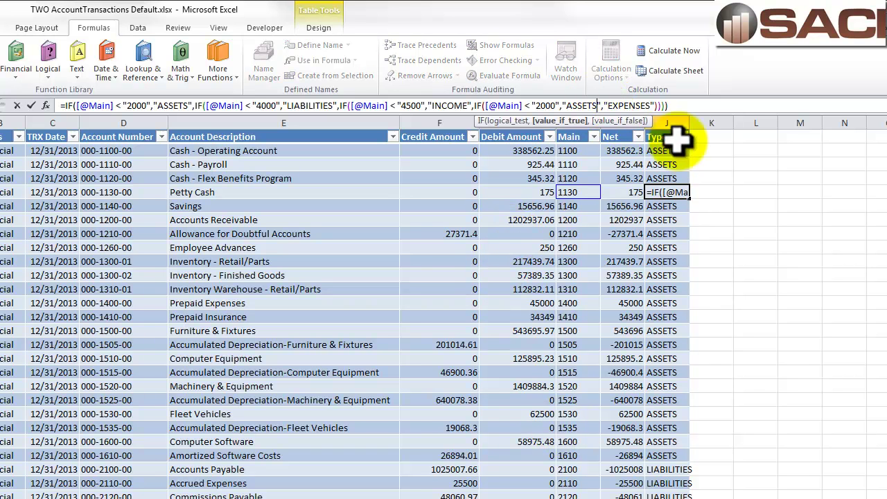
{"action": "key", "text": "BackSpace"}
{"action": "key", "text": "BackSpace"}
{"action": "key", "text": "BackSpace"}
{"action": "key", "text": "BackSpace"}
{"action": "key", "text": "BackSpace"}
{"action": "key", "text": "BackSpace"}
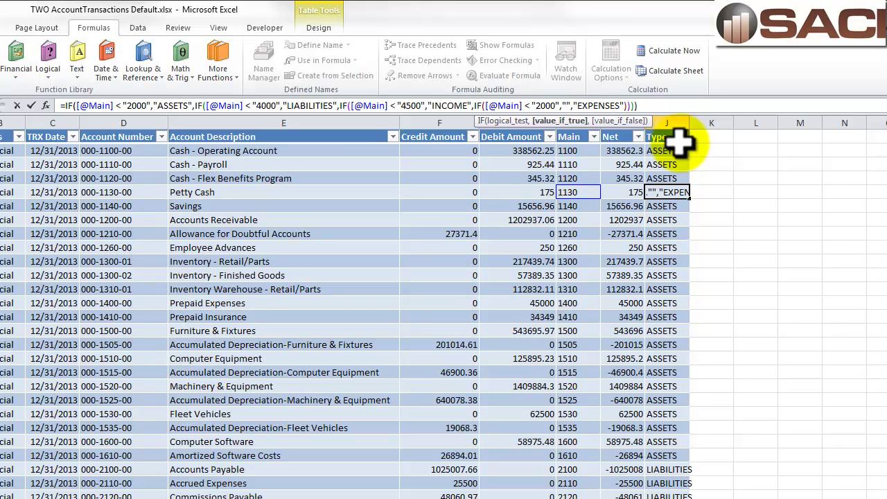
{"action": "left_click", "coordinate": [537, 105]}
{"action": "key", "text": "BackSpace"}
{"action": "type", "text": "5"}
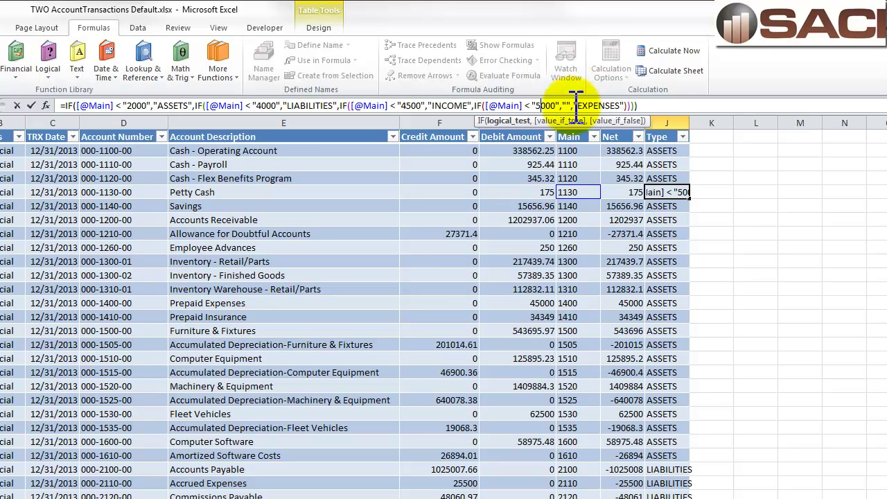
Enter "COGS" as the innermost IF's value if true, apply the formula, and check the Type column's filter values.
{"action": "left_click", "coordinate": [568, 105]}
{"action": "type", "text": "COGS"}
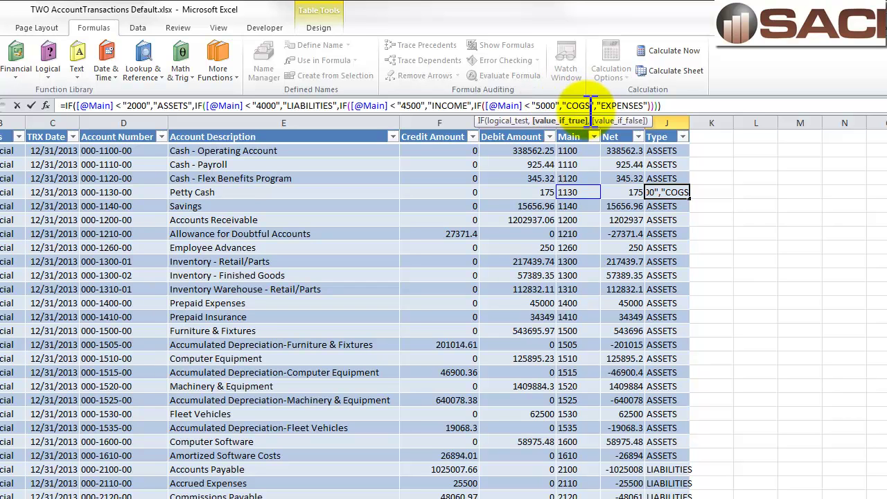
{"action": "left_click", "coordinate": [690, 106]}
{"action": "key", "text": "Return"}
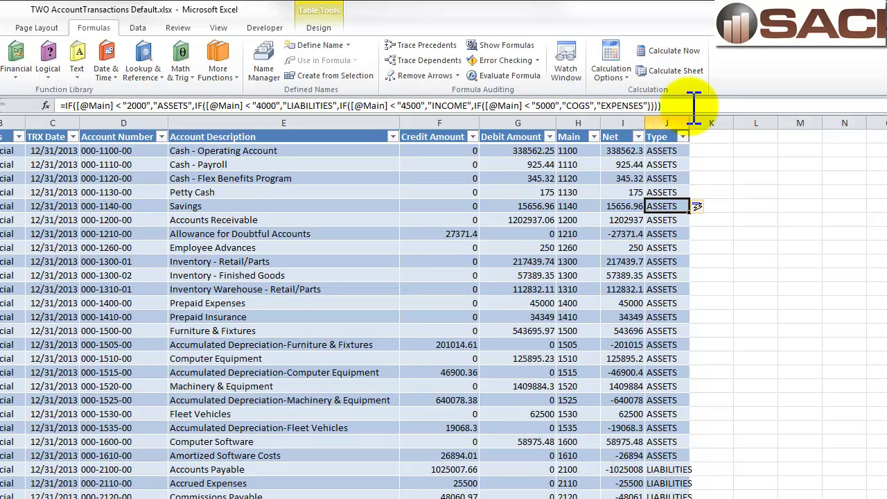
{"action": "left_click", "coordinate": [683, 137]}
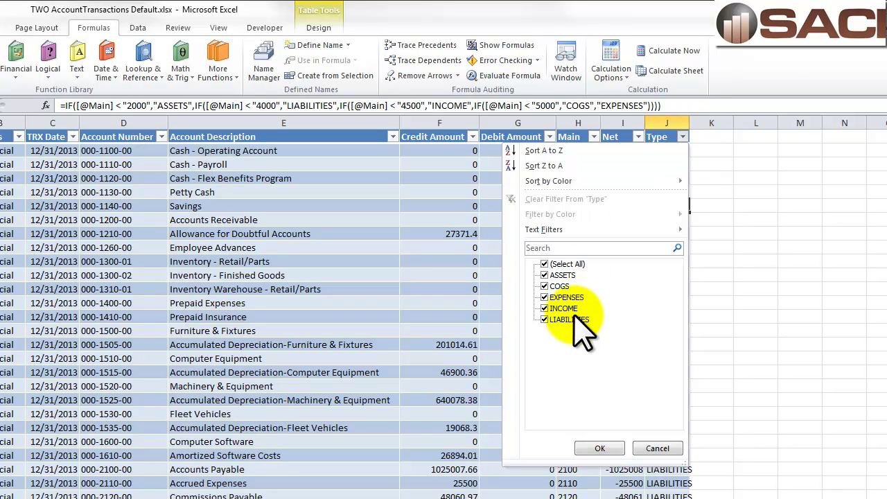
{"action": "left_click", "coordinate": [665, 449]}
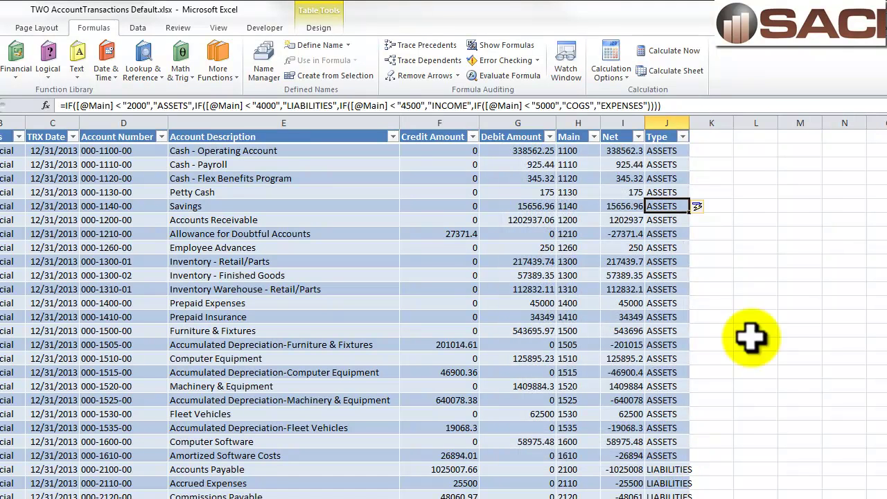
Add two table columns after Type with the headers "Month" and "Year".
{"action": "left_click", "coordinate": [710, 136]}
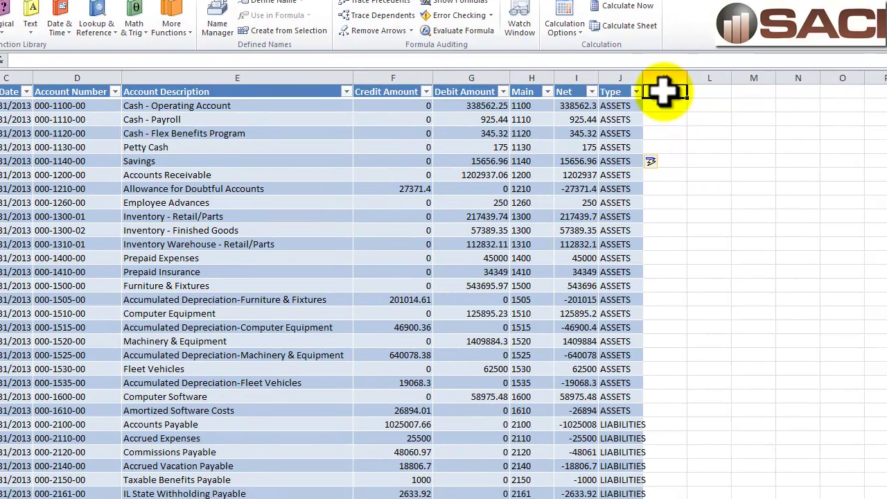
{"action": "type", "text": "Month"}
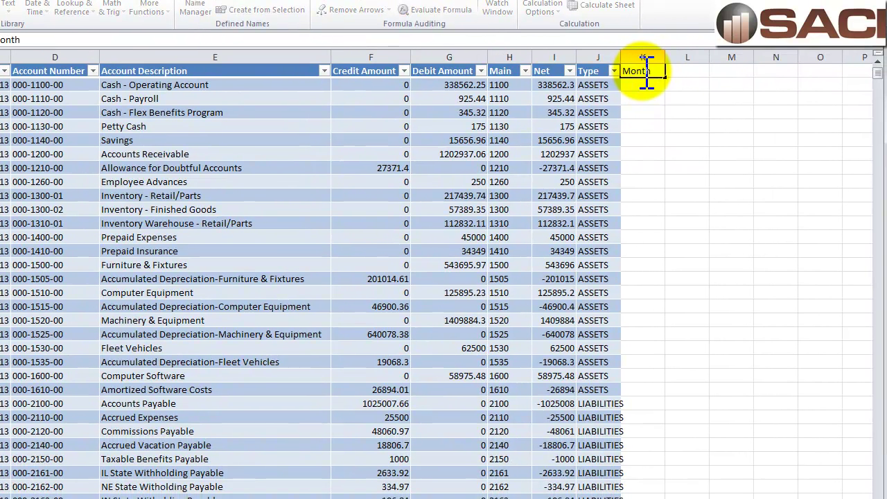
{"action": "key", "text": "Tab"}
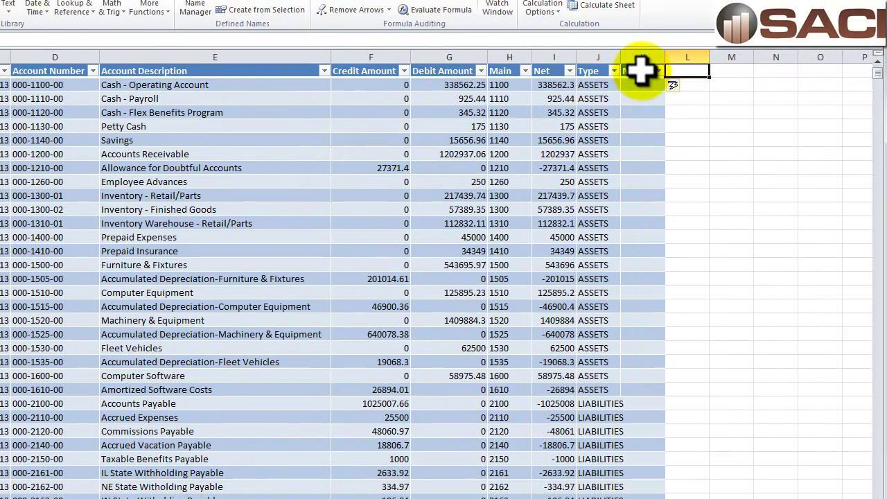
{"action": "type", "text": "Year"}
{"action": "key", "text": "Return"}
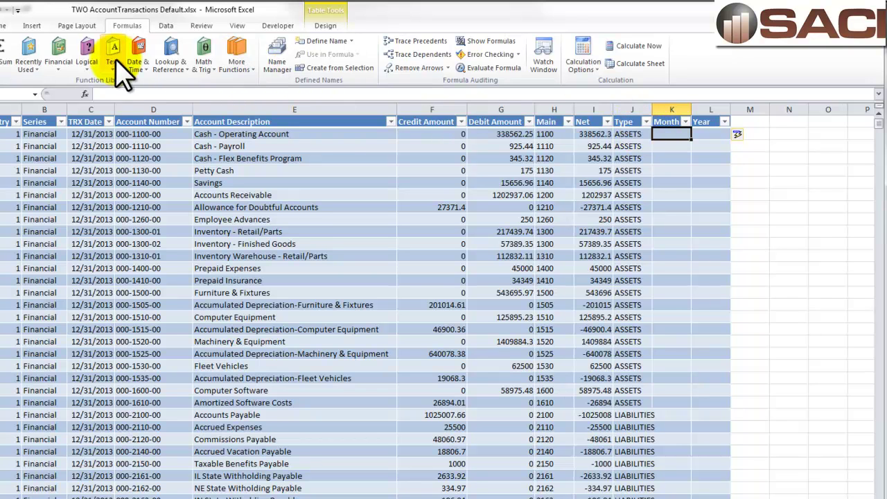
Fill the Month column with the MONTH function, using the row's TRX Date as its serial number.
{"action": "left_click", "coordinate": [137, 61]}
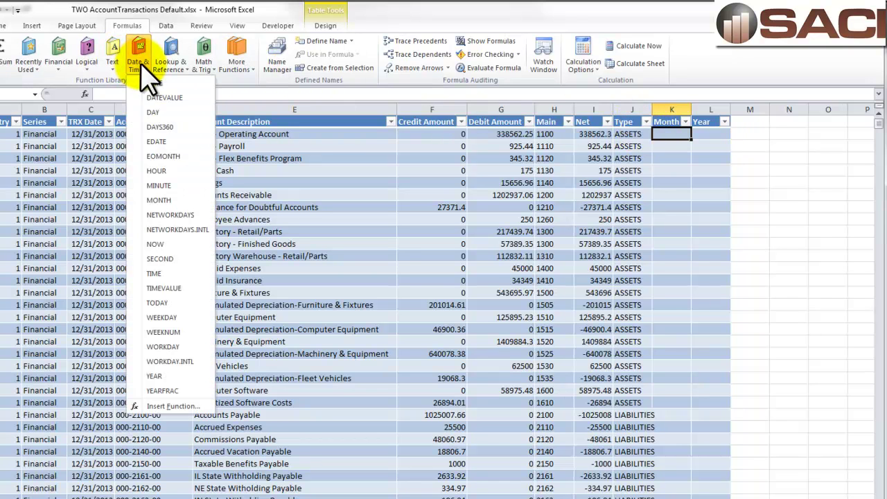
{"action": "left_click", "coordinate": [159, 200]}
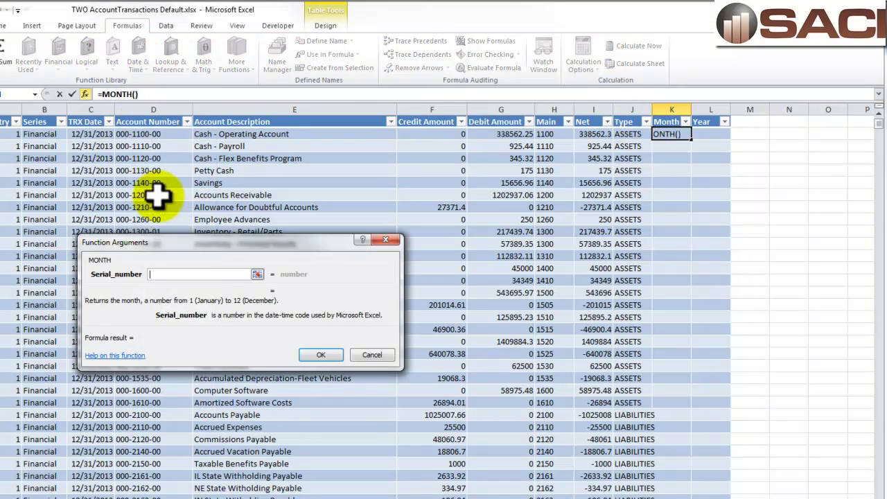
{"action": "left_click", "coordinate": [90, 134]}
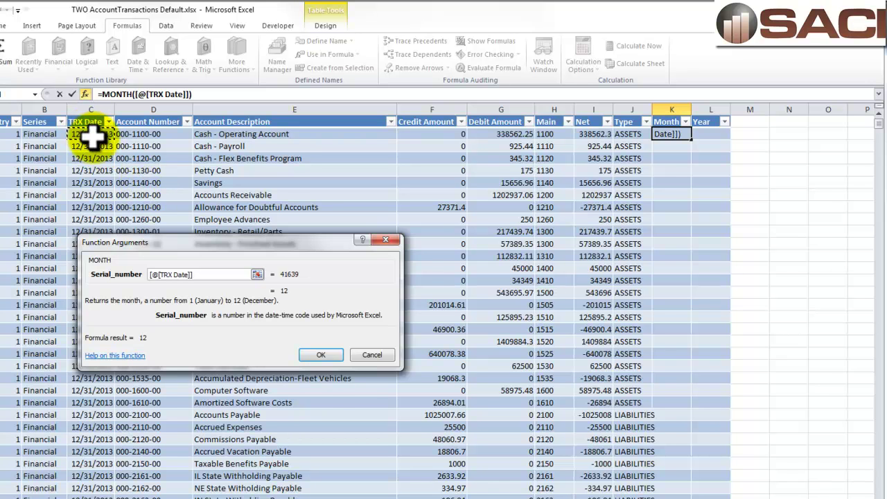
{"action": "key", "text": "Return"}
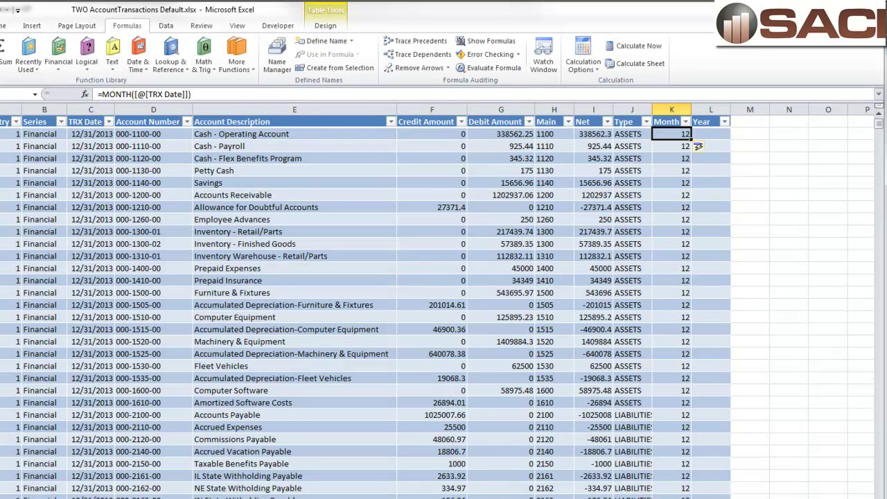
Fill the Year column with the YEAR function, using the row's TRX Date as its serial number.
{"action": "left_click", "coordinate": [711, 134]}
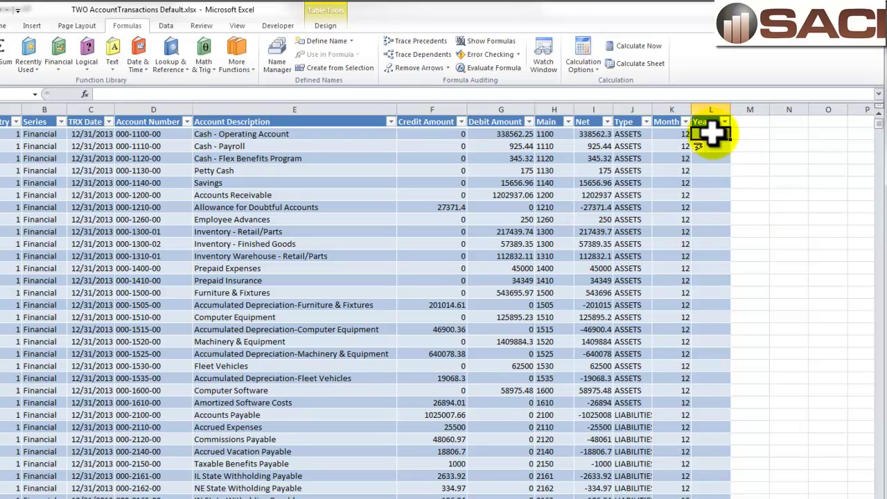
{"action": "type", "text": "="}
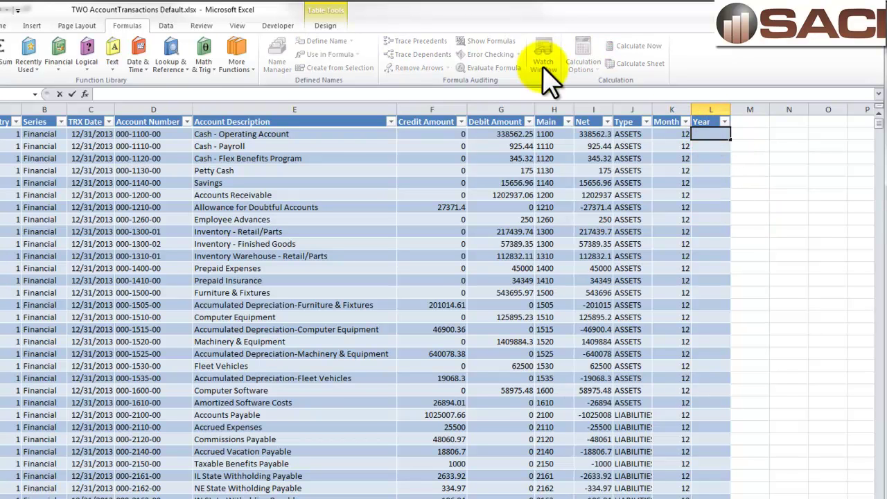
{"action": "left_click", "coordinate": [141, 68]}
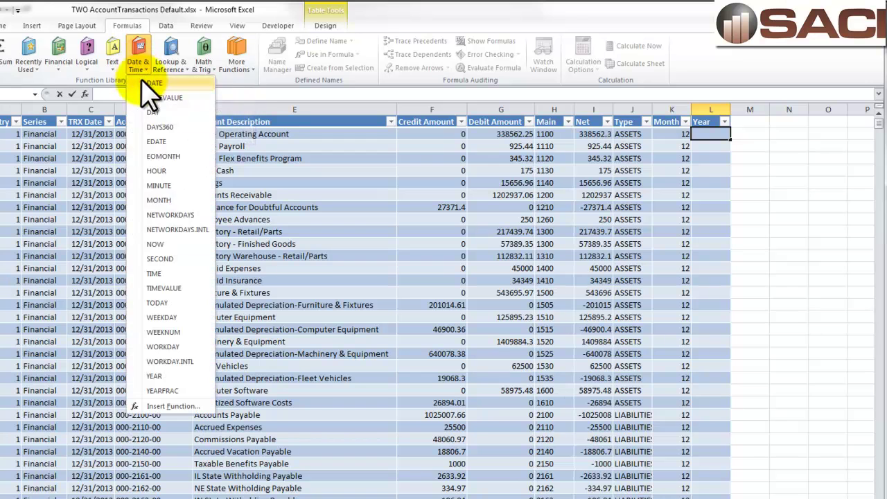
{"action": "left_click", "coordinate": [155, 377]}
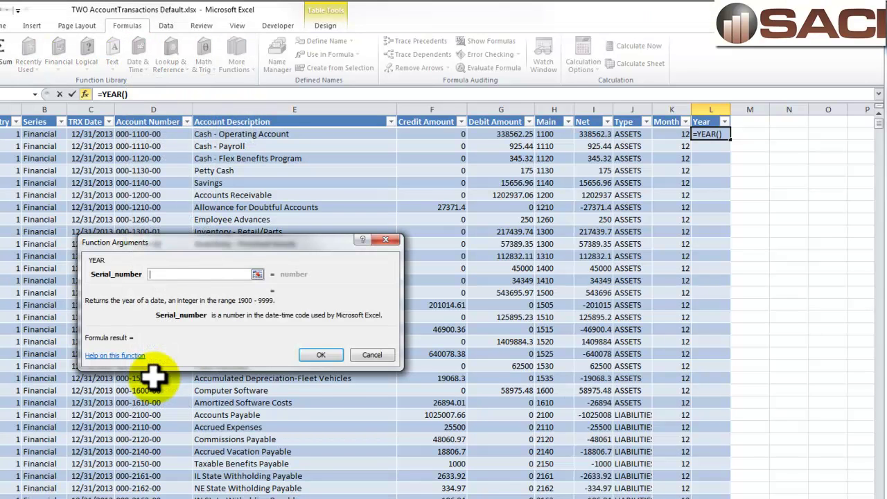
{"action": "left_click", "coordinate": [91, 134]}
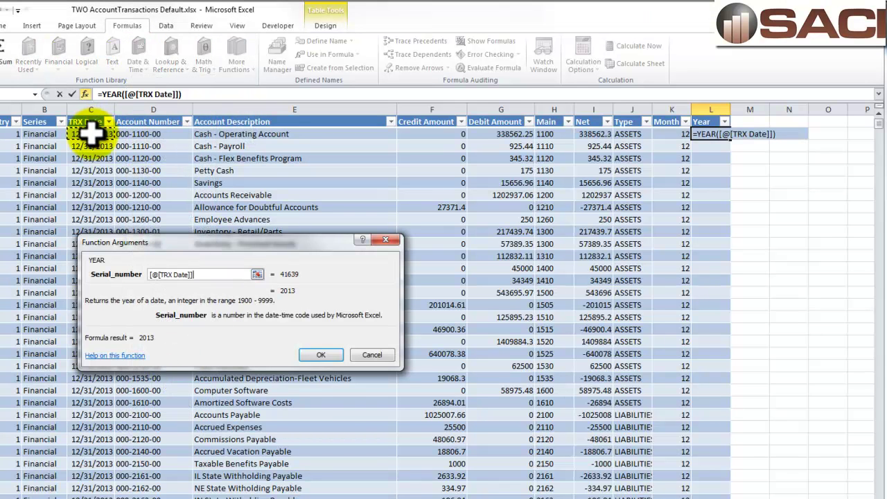
{"action": "left_click", "coordinate": [321, 354]}
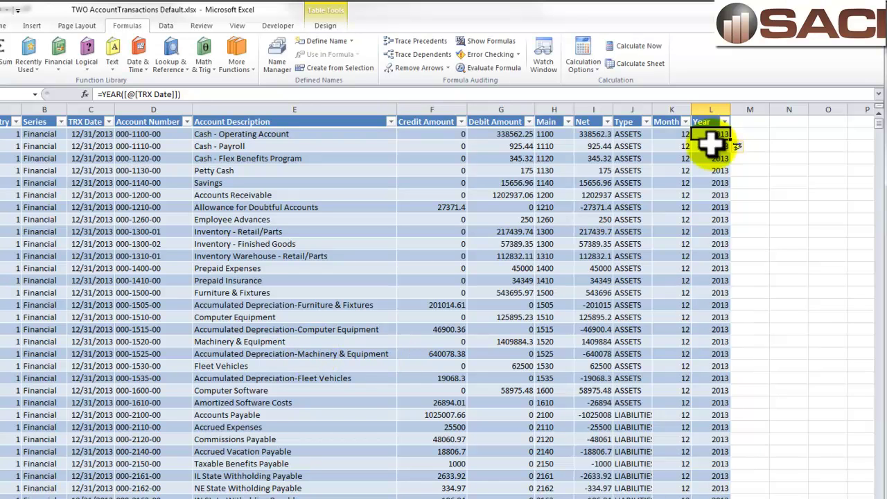
Review the filter values available in the Month and Year columns.
{"action": "left_click", "coordinate": [685, 122]}
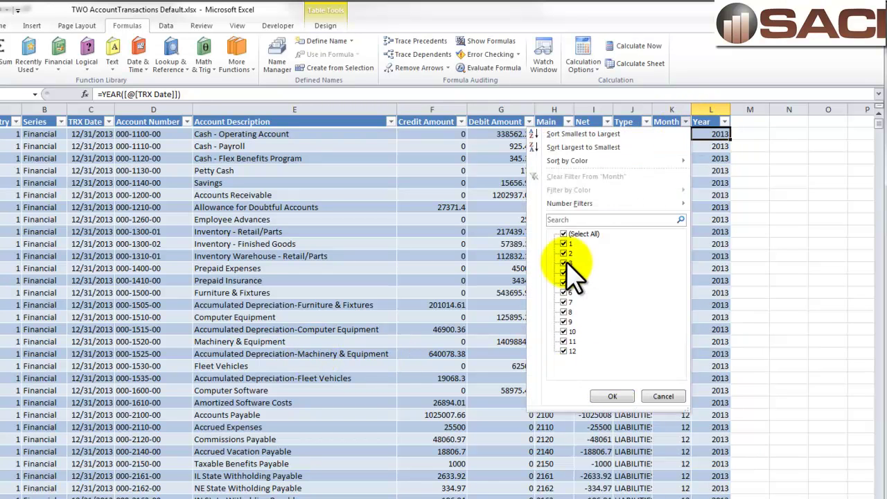
{"action": "left_click", "coordinate": [713, 396]}
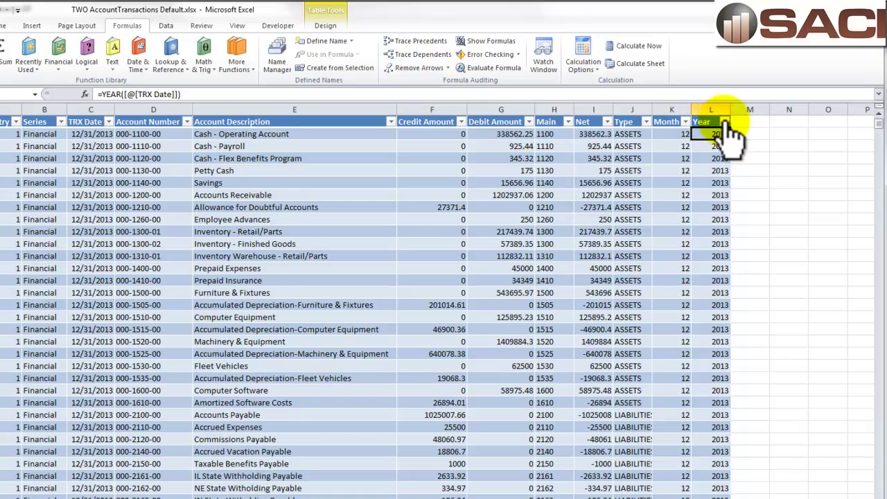
{"action": "left_click", "coordinate": [724, 122]}
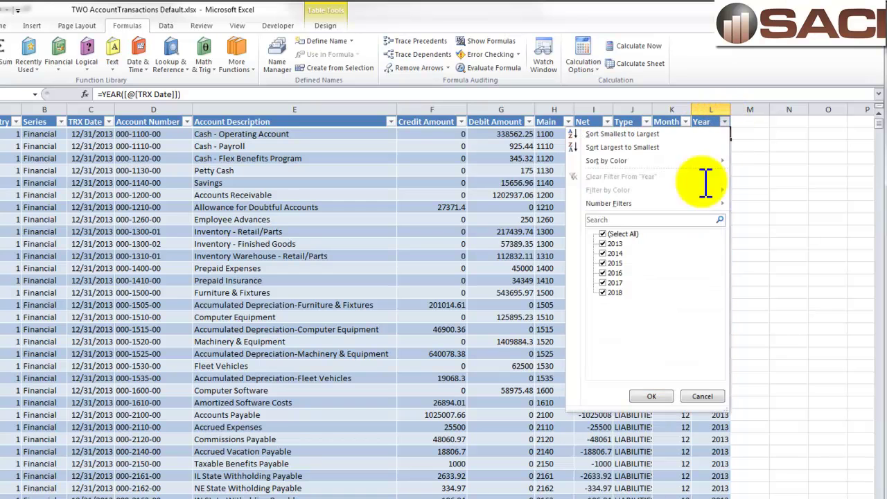
Add a table column after Year with the header "Account".
{"action": "left_click", "coordinate": [700, 396]}
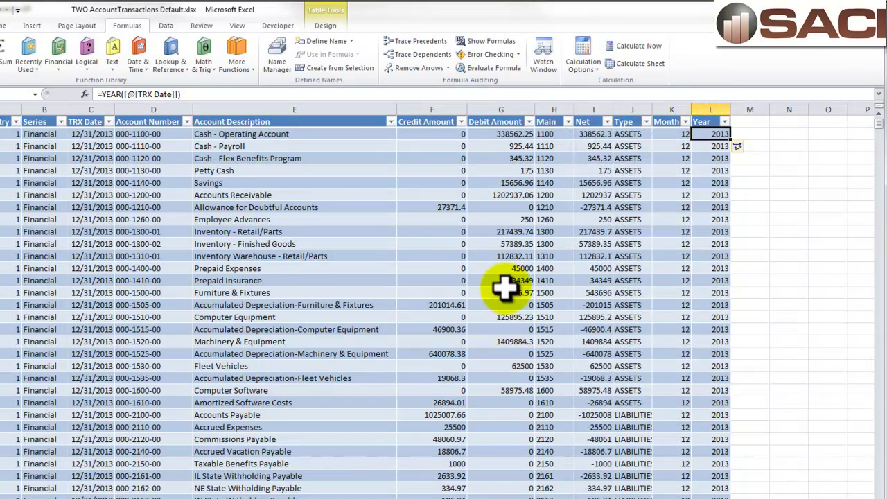
{"action": "left_click", "coordinate": [748, 123]}
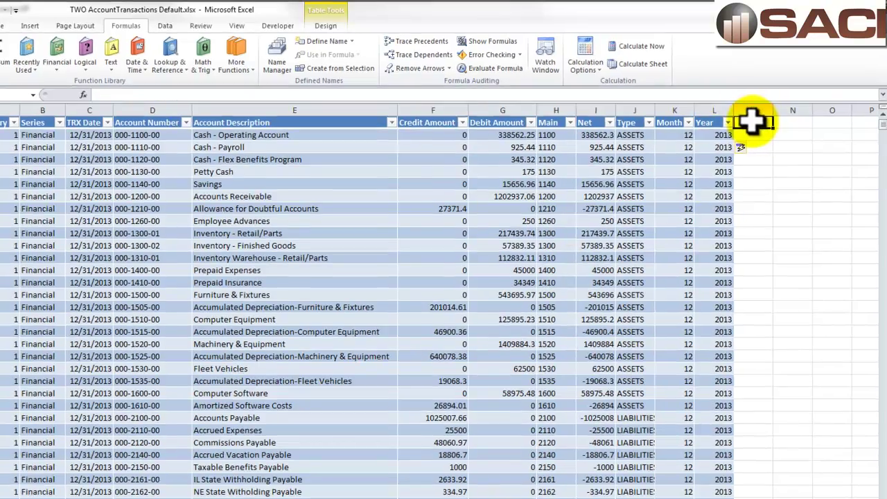
{"action": "type", "text": "Accoun"}
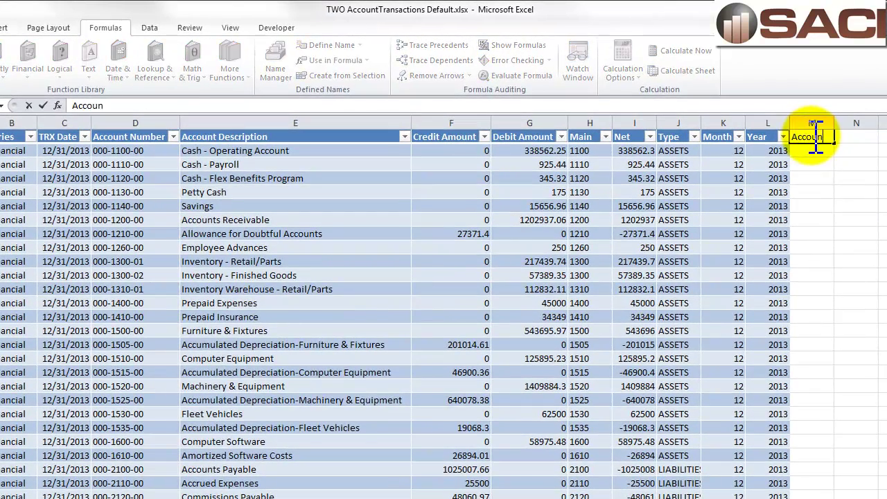
{"action": "type", "text": "t"}
{"action": "key", "text": "Return"}
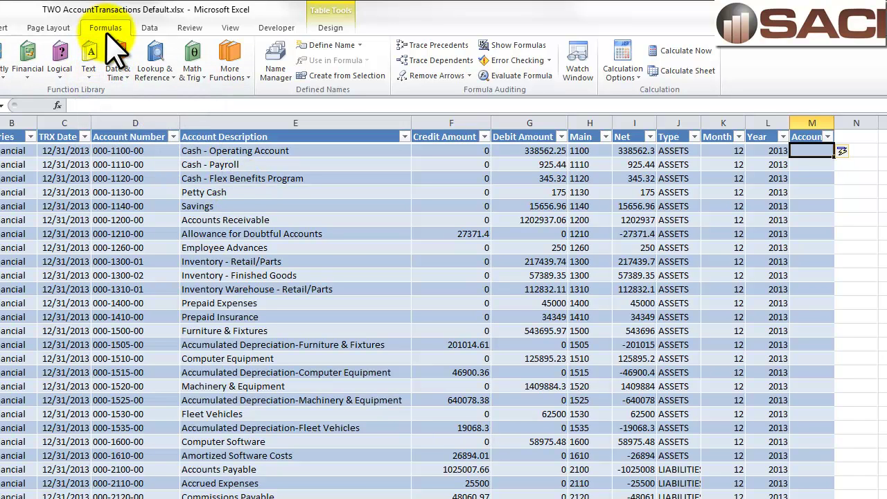
Fill the Account column with a CONCATENATE formula joining the row's Account Number, a blank-space separator " " and the Account Description.
{"action": "left_click", "coordinate": [88, 69]}
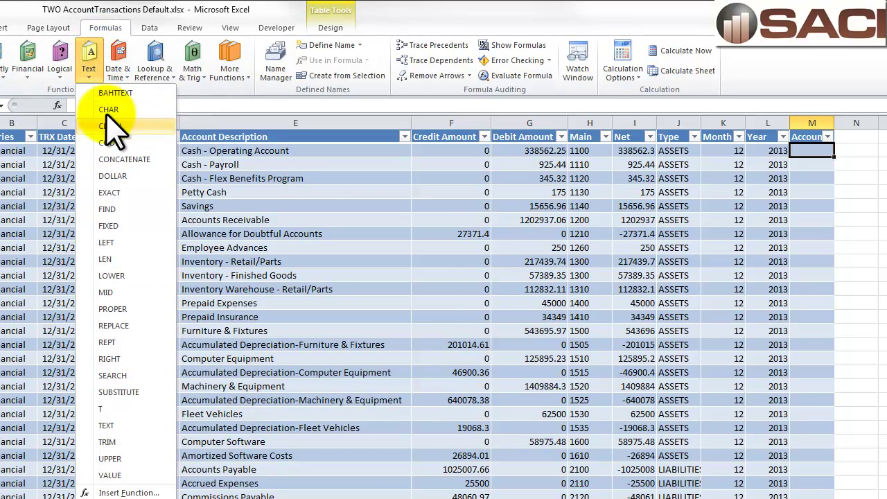
{"action": "left_click", "coordinate": [123, 159]}
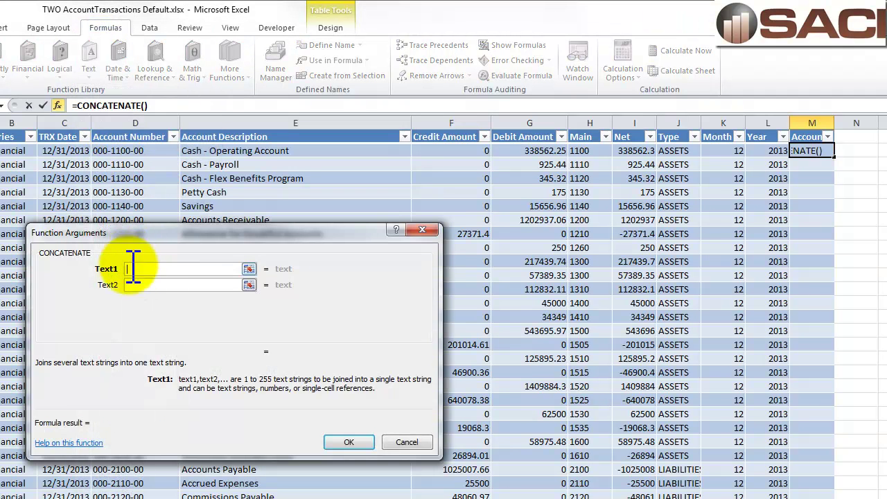
{"action": "left_click", "coordinate": [118, 150]}
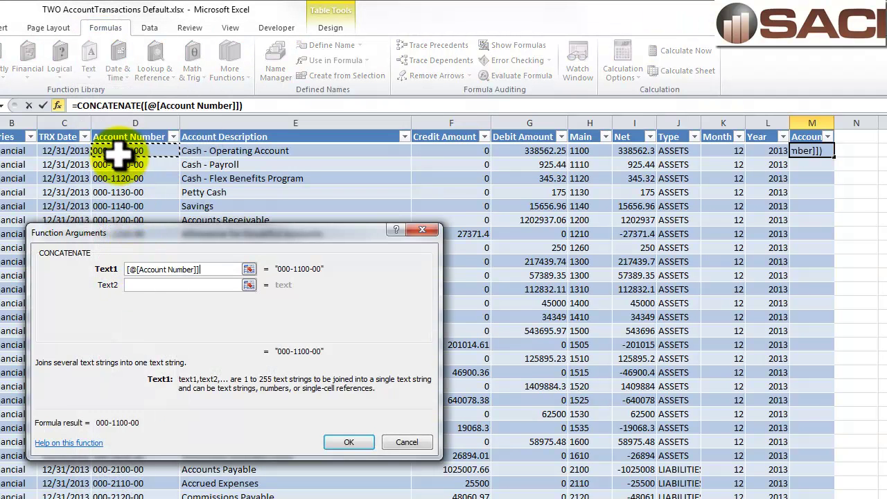
{"action": "left_click", "coordinate": [163, 285]}
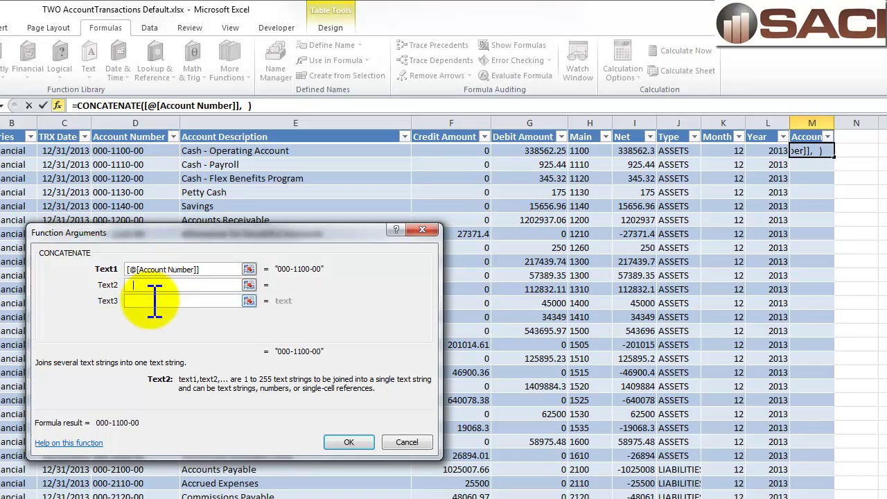
{"action": "type", "text": "\" \""}
{"action": "key", "text": "Tab"}
{"action": "left_click", "coordinate": [207, 148]}
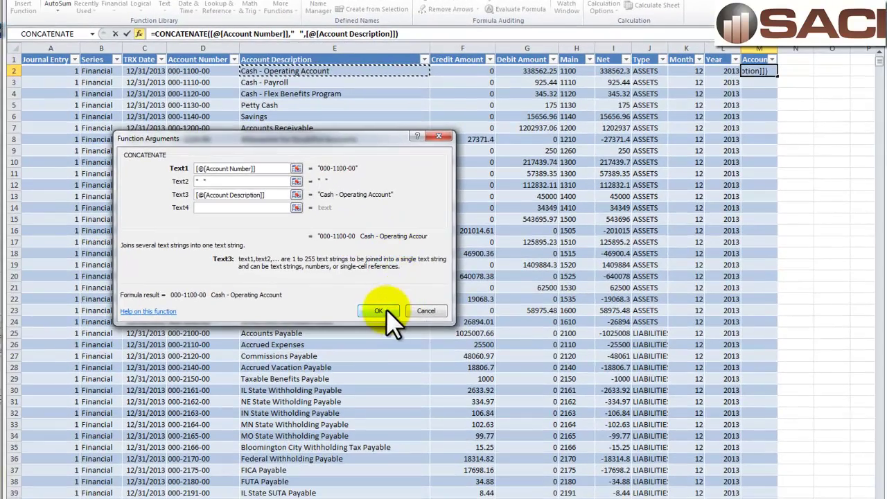
{"action": "left_click", "coordinate": [384, 310]}
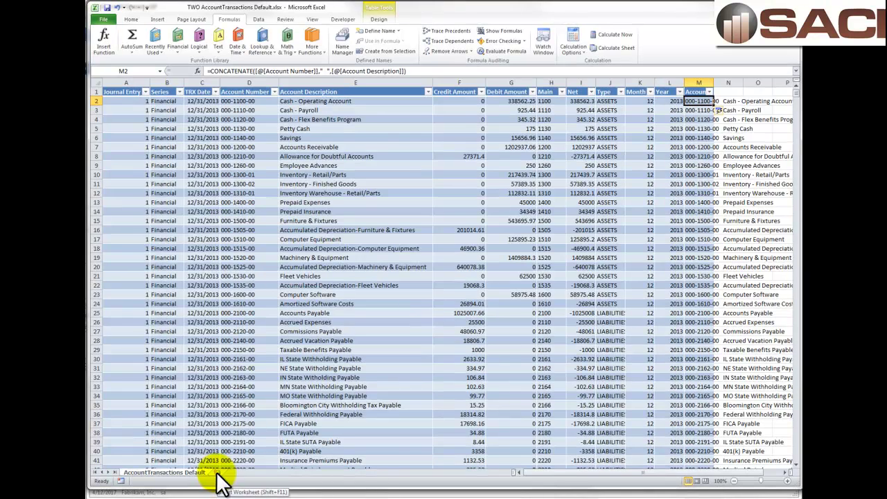
Insert a new worksheet and create a PivotTable at its cell A1 from columns A through M of the AccountTransactions Default sheet.
{"action": "left_click", "coordinate": [215, 473]}
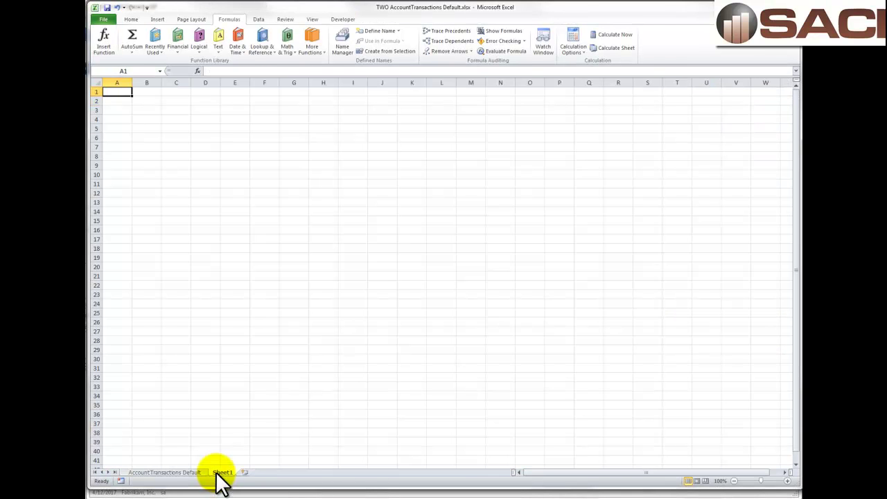
{"action": "left_click", "coordinate": [158, 18]}
{"action": "left_click", "coordinate": [110, 50]}
{"action": "left_click", "coordinate": [126, 62]}
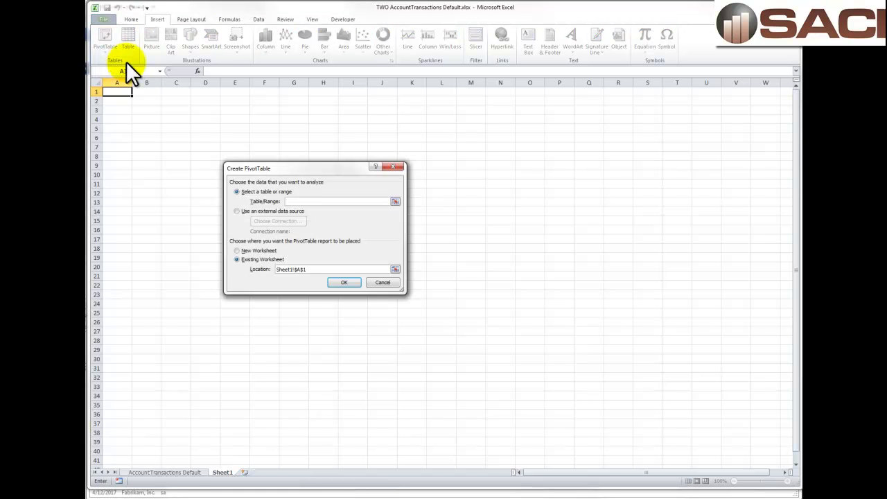
{"action": "left_click", "coordinate": [184, 474]}
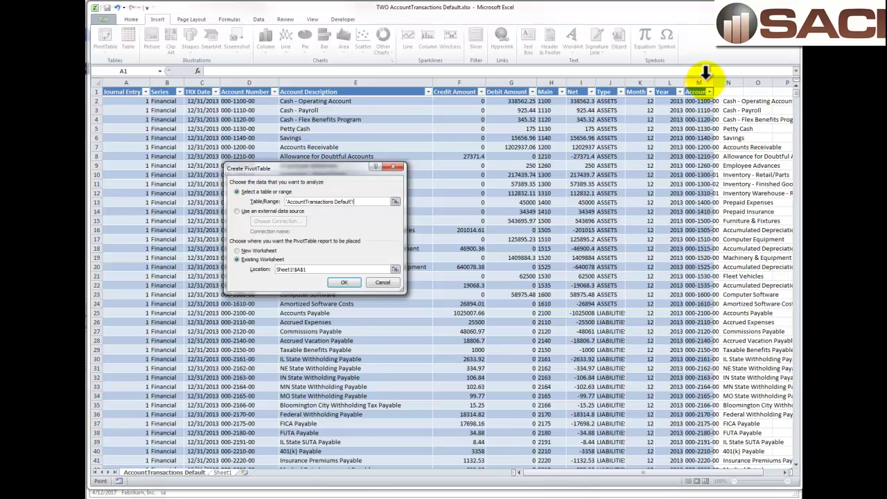
{"action": "left_click_drag", "start_coordinate": [704, 76], "coordinate": [129, 87]}
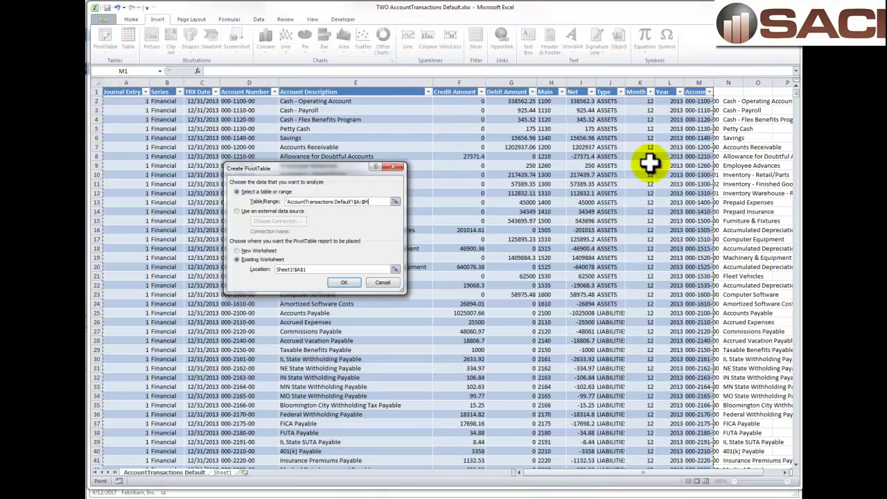
{"action": "left_click", "coordinate": [346, 280]}
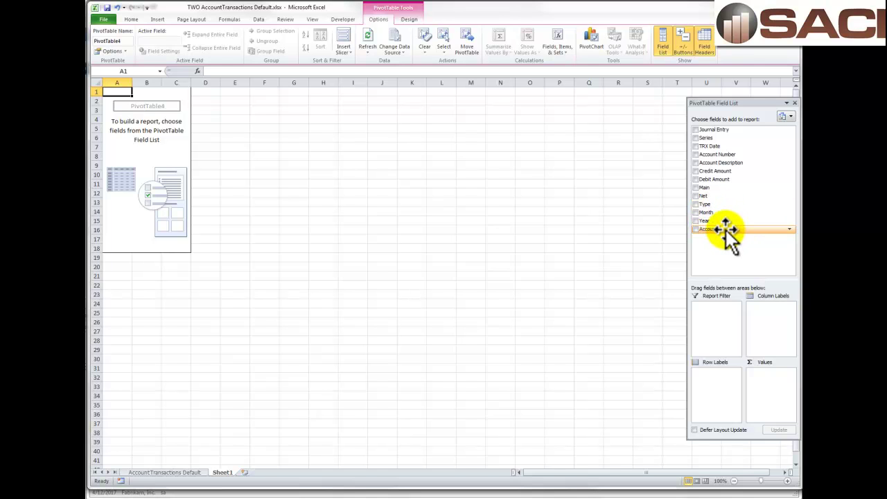
{"action": "left_click_drag", "start_coordinate": [726, 229], "coordinate": [724, 333]}
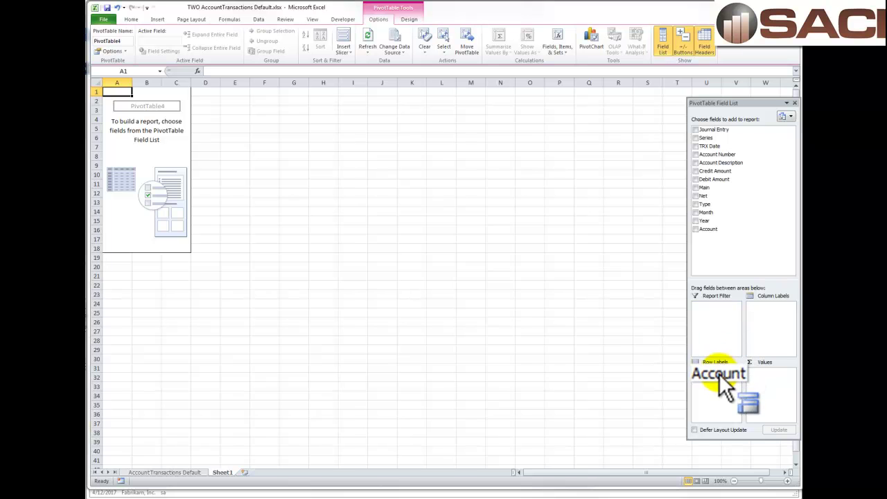
{"action": "left_click_drag", "start_coordinate": [718, 372], "coordinate": [719, 371]}
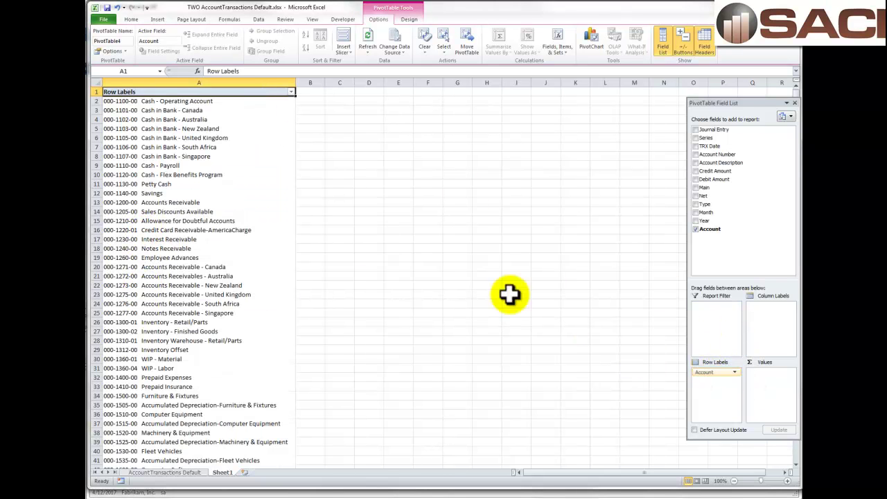
{"action": "left_click_drag", "start_coordinate": [717, 372], "coordinate": [713, 205]}
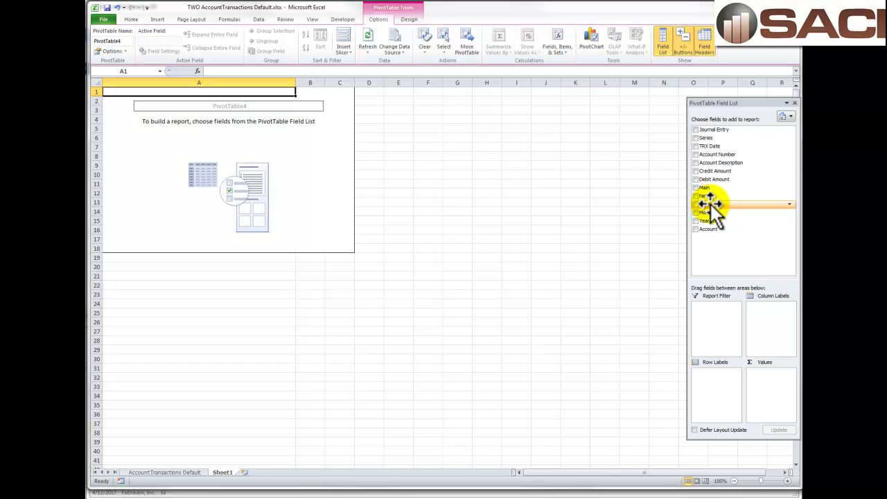
Add the Type field to the PivotTable's row labels and move the ASSETS item to the end.
{"action": "left_click_drag", "start_coordinate": [718, 206], "coordinate": [717, 386]}
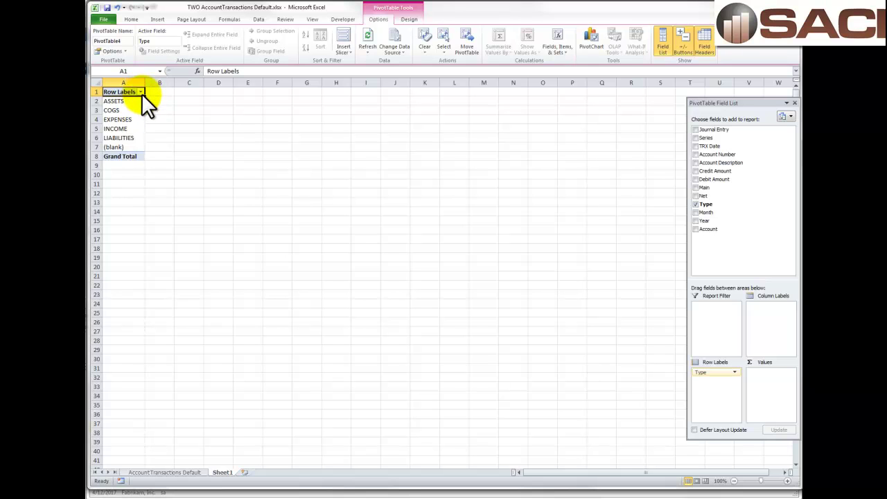
{"action": "left_click", "coordinate": [131, 101]}
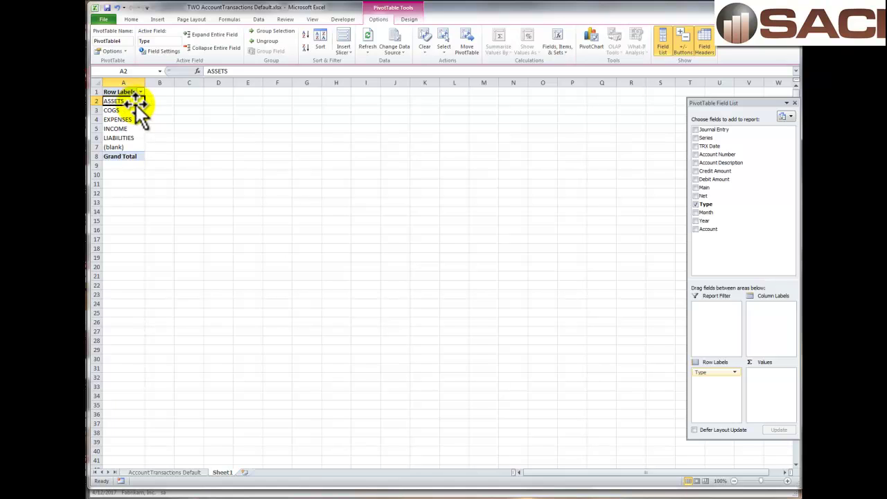
{"action": "right_click", "coordinate": [136, 101]}
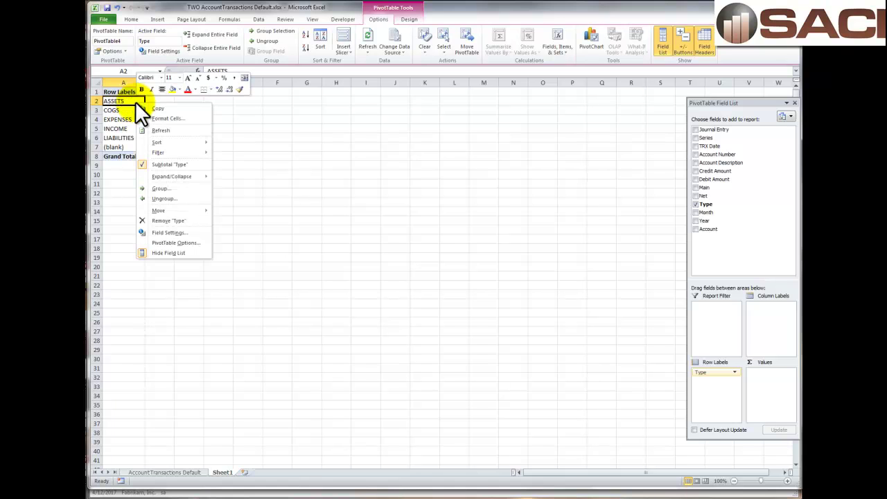
{"action": "mouse_move", "coordinate": [170, 211]}
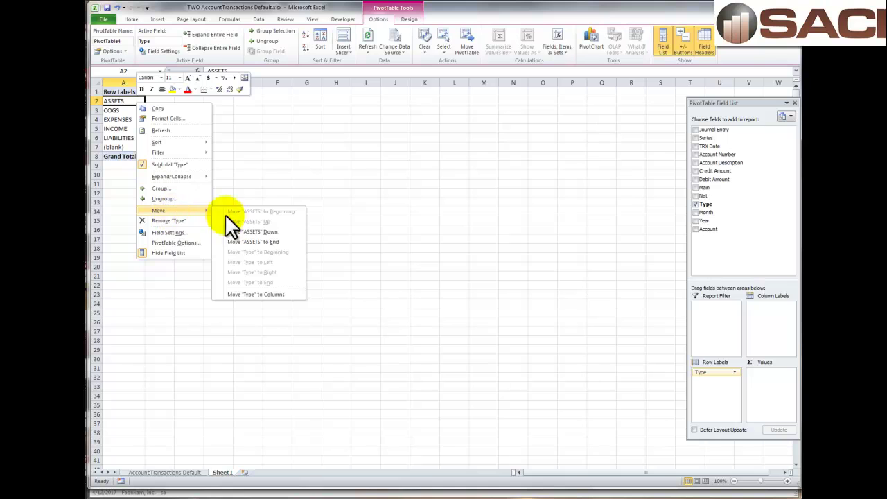
{"action": "left_click", "coordinate": [251, 241]}
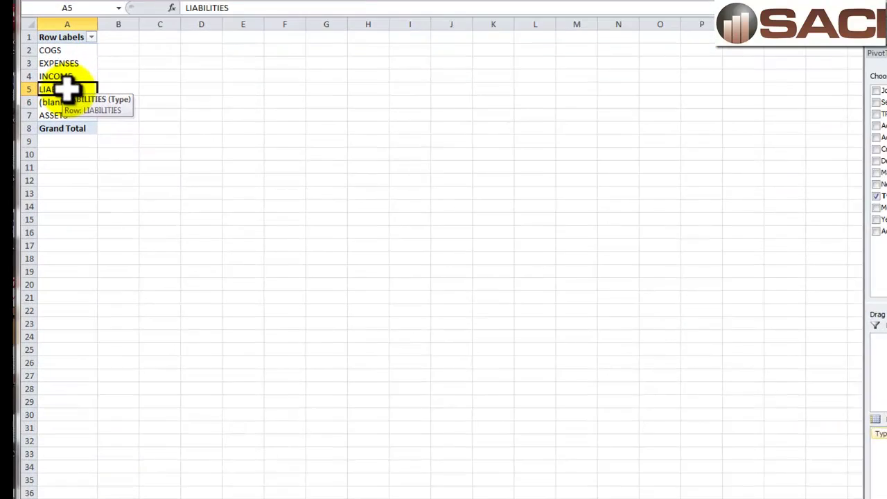
Move the LIABILITIES item and then the INCOME item to the end of the Type row labels.
{"action": "right_click", "coordinate": [124, 129]}
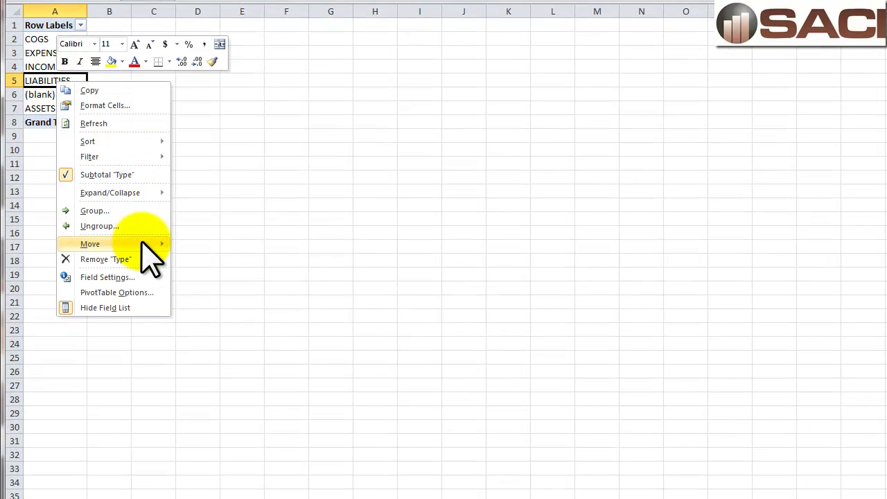
{"action": "mouse_move", "coordinate": [143, 244]}
{"action": "left_click", "coordinate": [238, 291]}
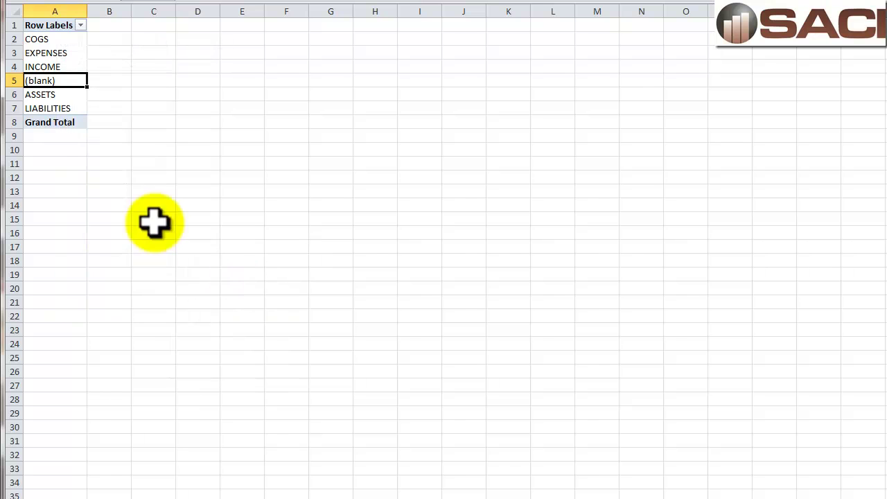
{"action": "left_click", "coordinate": [46, 66]}
{"action": "right_click", "coordinate": [46, 65]}
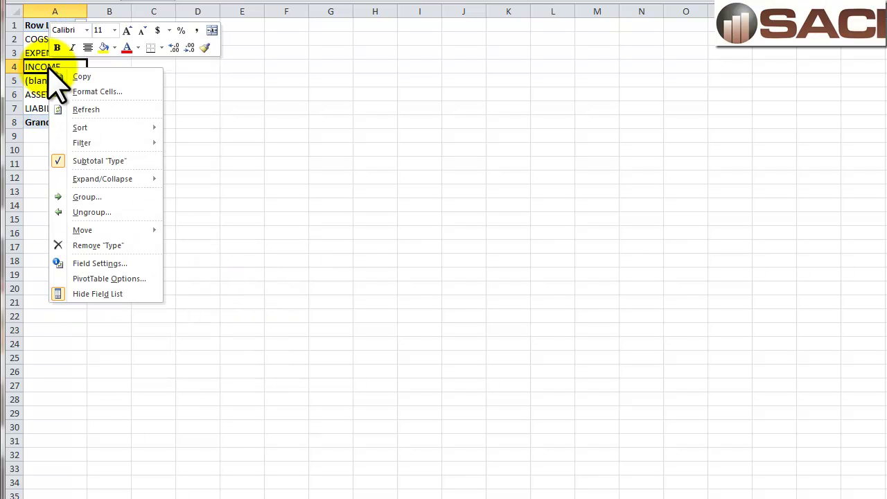
{"action": "mouse_move", "coordinate": [117, 230]}
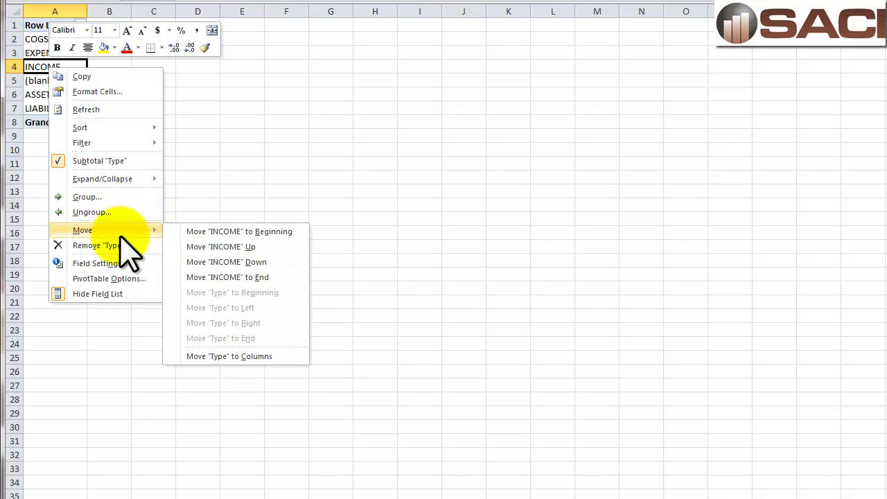
{"action": "left_click", "coordinate": [208, 277]}
Move the COGS item and then the EXPENSES item to the end of the Type row labels.
{"action": "left_click", "coordinate": [57, 42]}
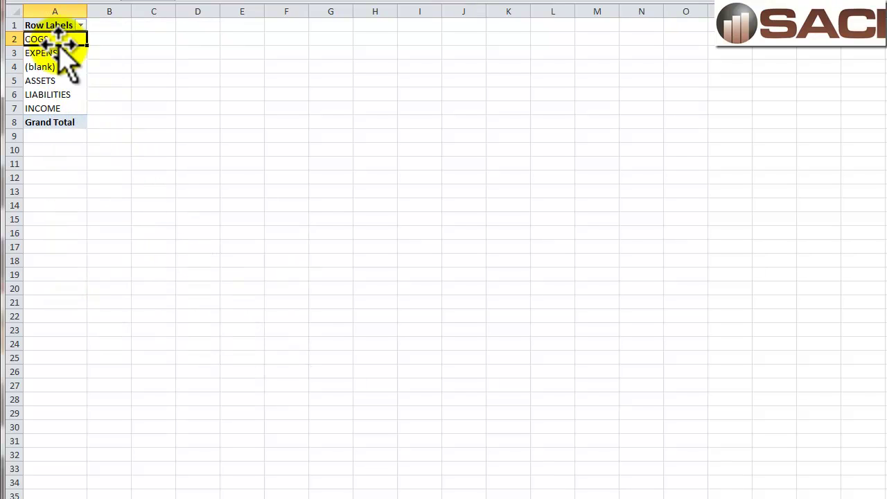
{"action": "right_click", "coordinate": [57, 41]}
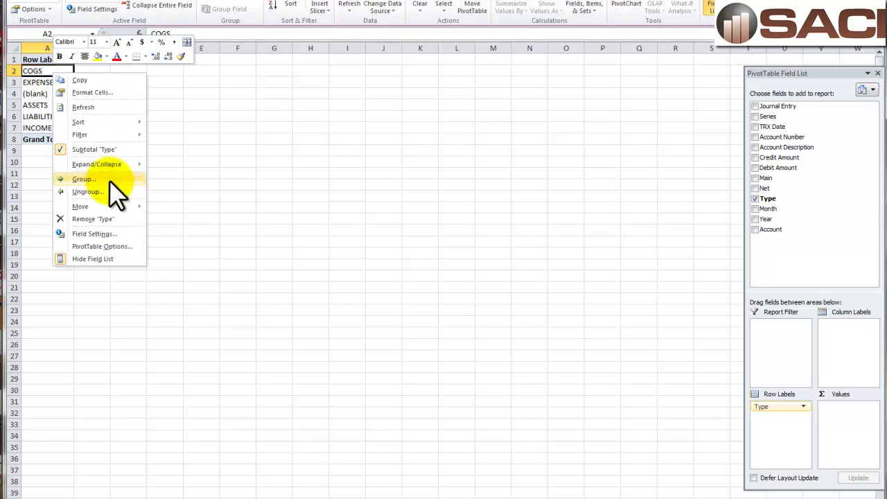
{"action": "mouse_move", "coordinate": [113, 208]}
{"action": "left_click", "coordinate": [193, 244]}
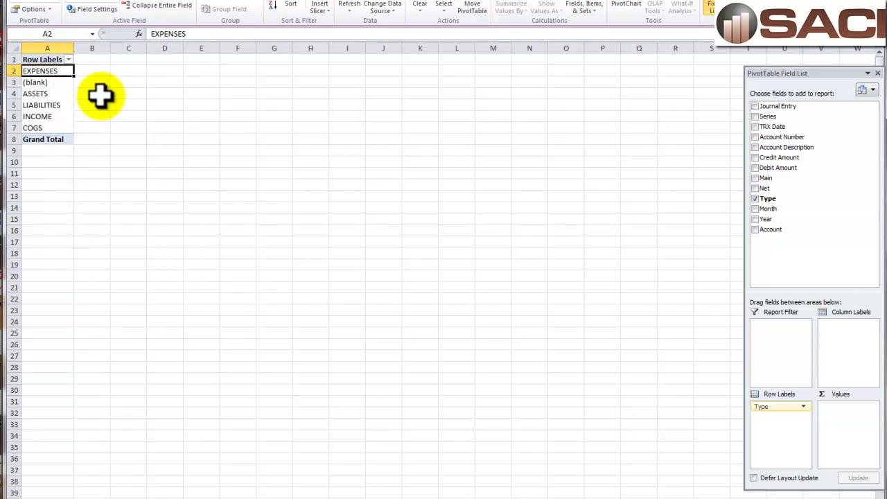
{"action": "right_click", "coordinate": [58, 73]}
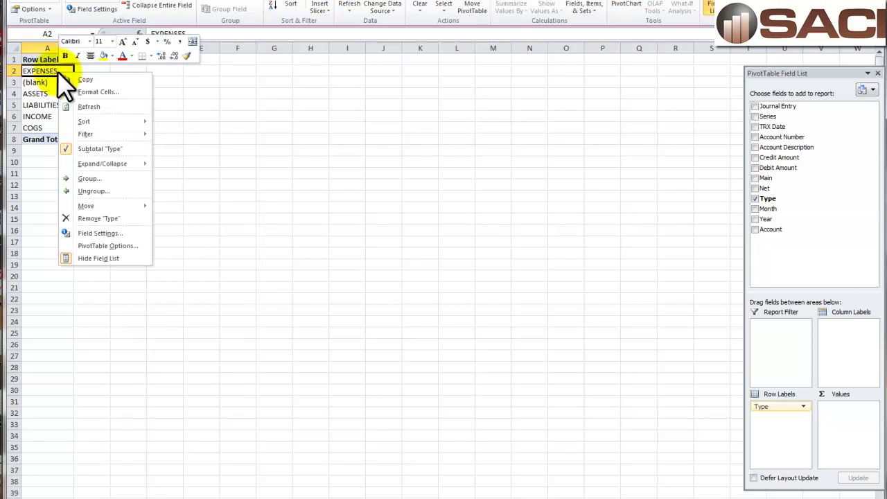
{"action": "mouse_move", "coordinate": [108, 203]}
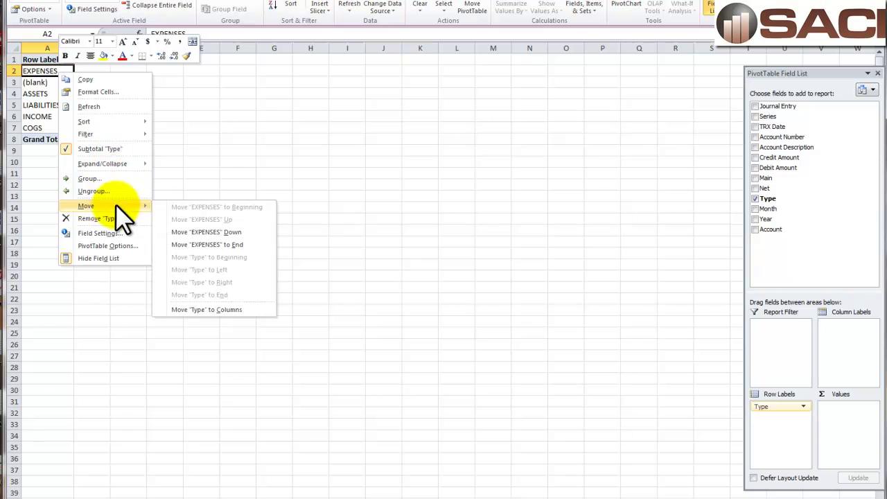
{"action": "left_click", "coordinate": [192, 245]}
Move the (blank) item to the end of the Type row labels and nest the Account field below Type.
{"action": "right_click", "coordinate": [56, 71]}
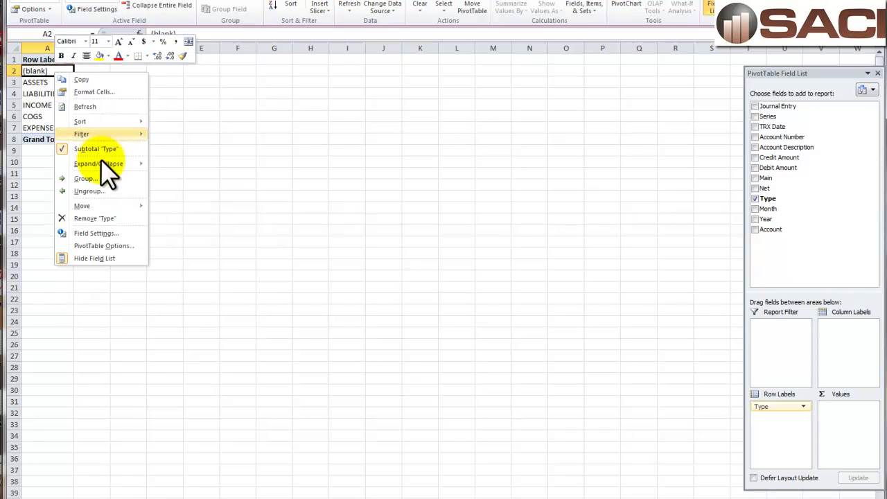
{"action": "mouse_move", "coordinate": [111, 205]}
{"action": "left_click", "coordinate": [193, 244]}
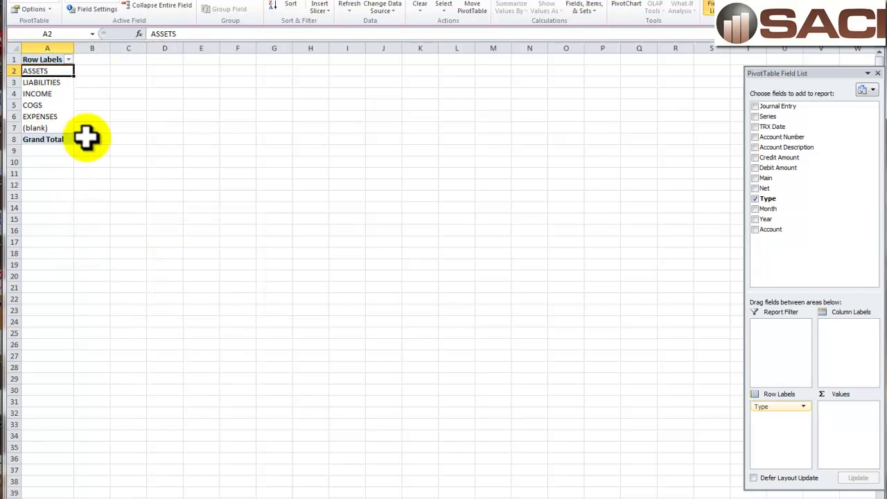
{"action": "left_click_drag", "start_coordinate": [782, 229], "coordinate": [775, 416]}
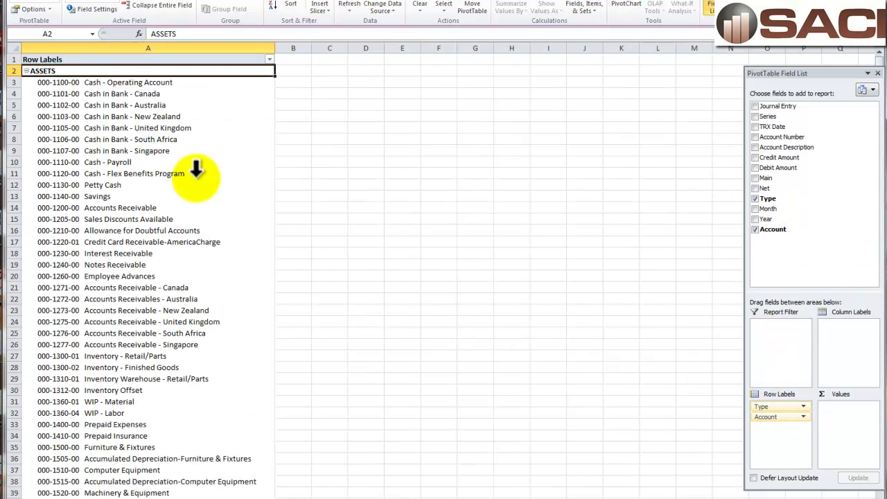
Collapse the ASSETS, LIABILITIES, INCOME, COGS and EXPENSES groups in the PivotTable.
{"action": "left_click", "coordinate": [26, 71]}
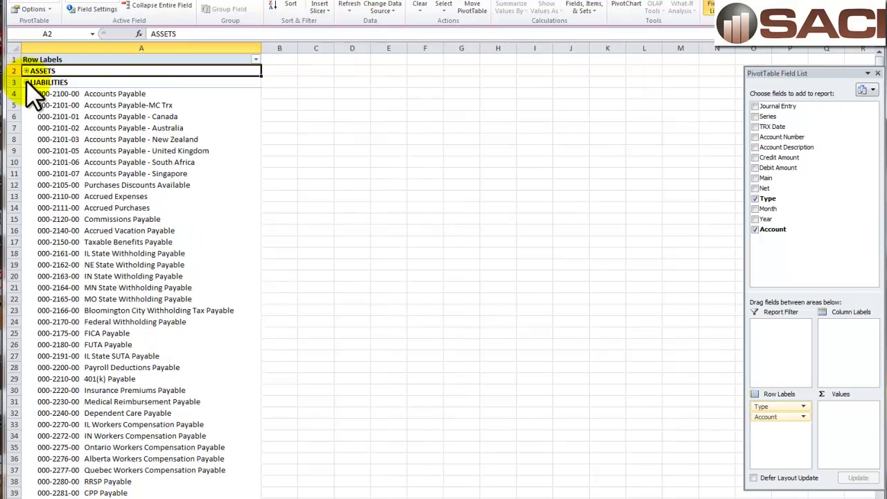
{"action": "left_click", "coordinate": [26, 82]}
{"action": "left_click", "coordinate": [26, 94]}
{"action": "left_click", "coordinate": [31, 105]}
{"action": "left_click", "coordinate": [27, 106]}
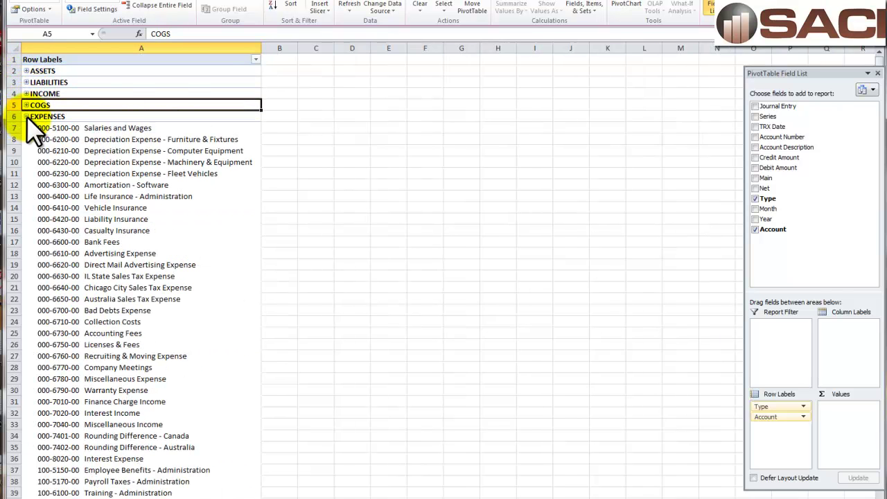
{"action": "left_click", "coordinate": [26, 117]}
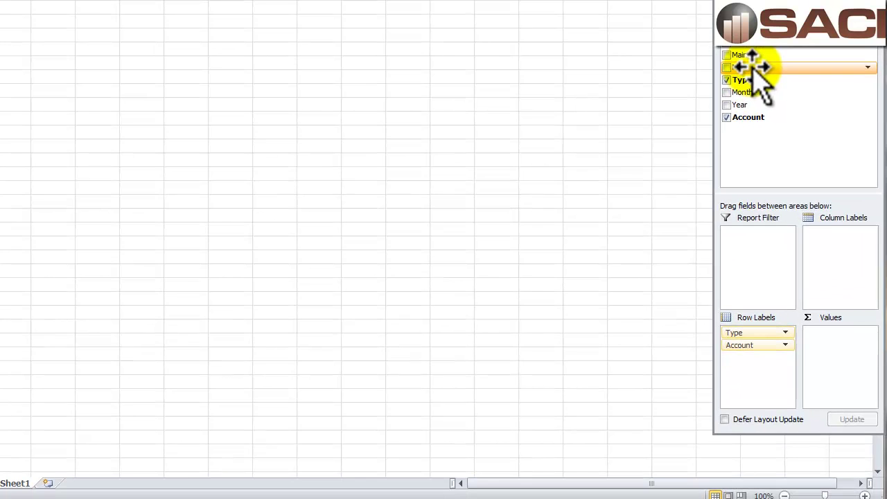
Add the Net field to the PivotTable values and set it to summarize by Sum.
{"action": "left_click_drag", "start_coordinate": [757, 69], "coordinate": [850, 344]}
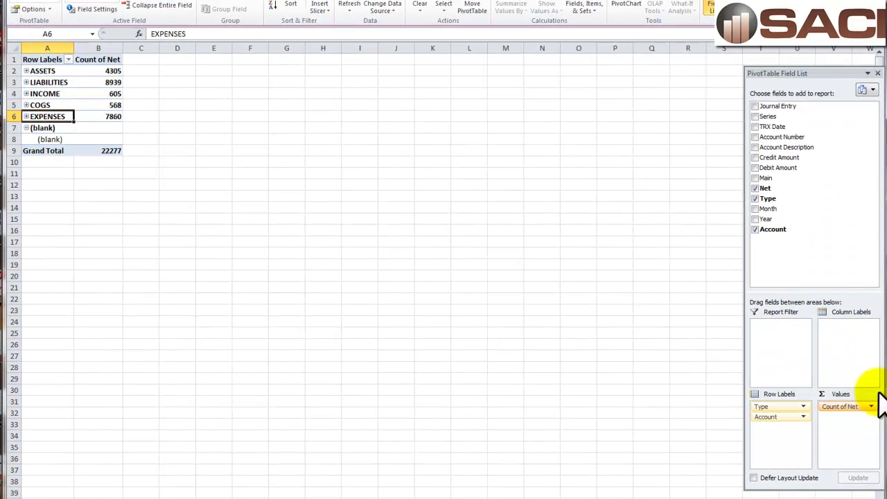
{"action": "double_click", "coordinate": [28, 72]}
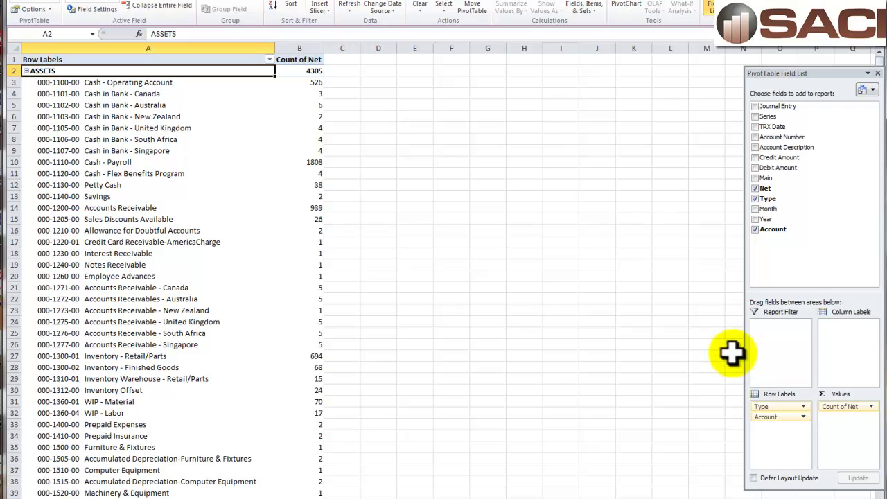
{"action": "left_click", "coordinate": [872, 407]}
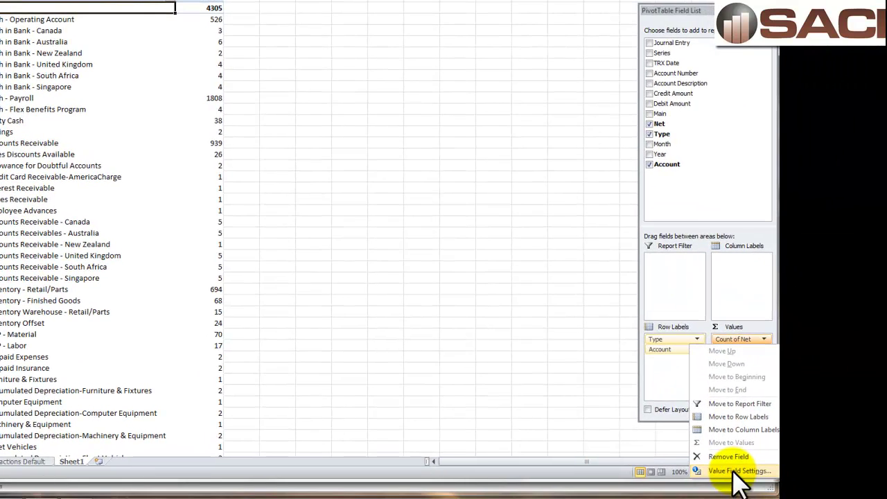
{"action": "left_click", "coordinate": [735, 472]}
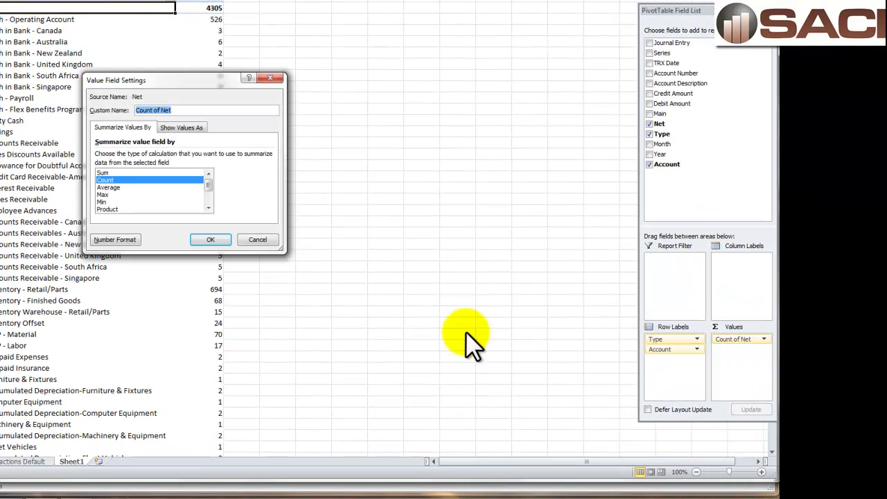
{"action": "left_click", "coordinate": [105, 172]}
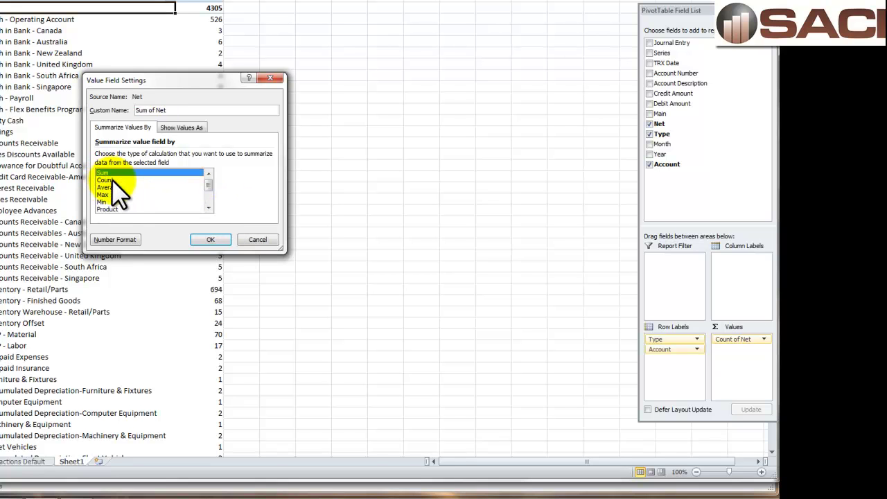
Format the Net values as Currency with the $ symbol, two decimal places and red parenthesized negatives.
{"action": "left_click", "coordinate": [116, 239]}
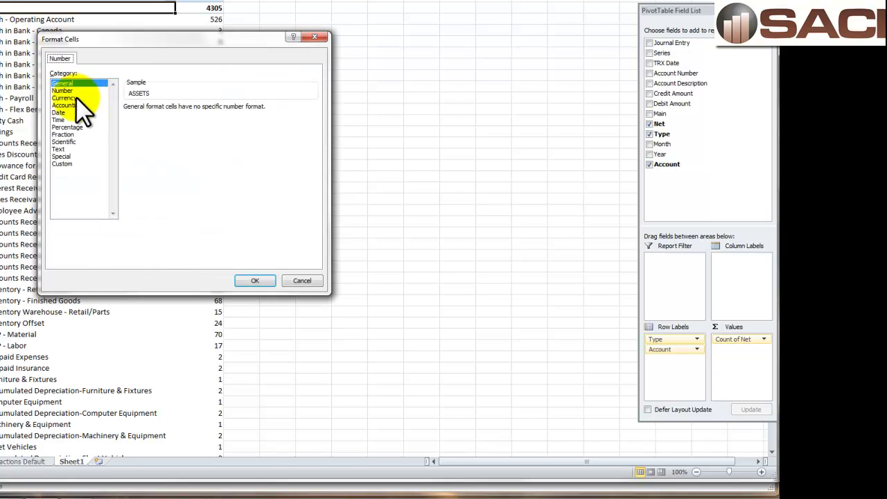
{"action": "left_click", "coordinate": [76, 97]}
{"action": "left_click", "coordinate": [149, 165]}
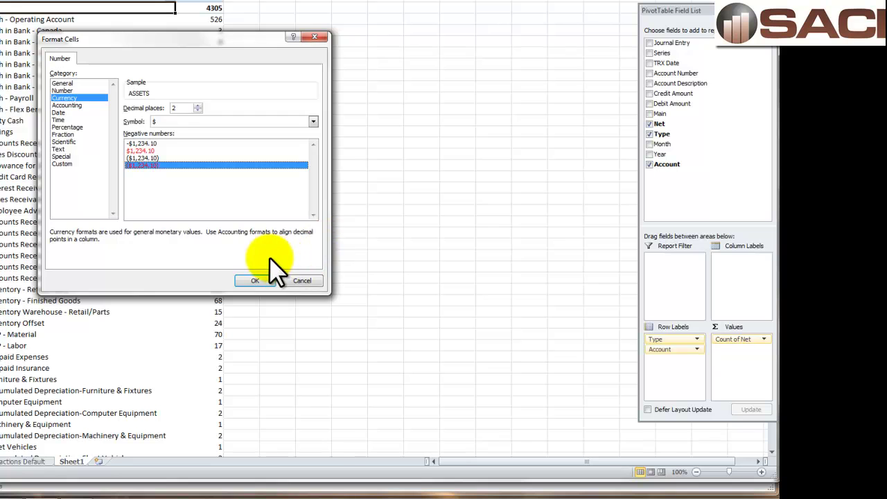
{"action": "left_click", "coordinate": [249, 280]}
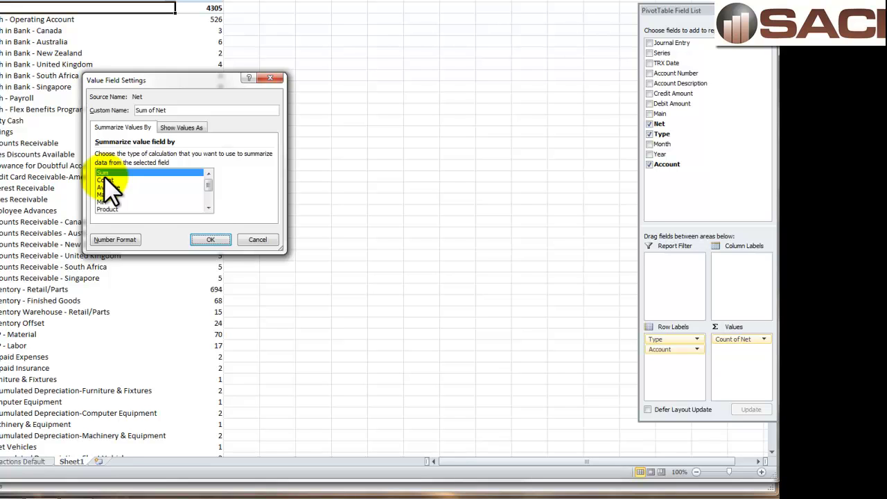
{"action": "left_click", "coordinate": [213, 237]}
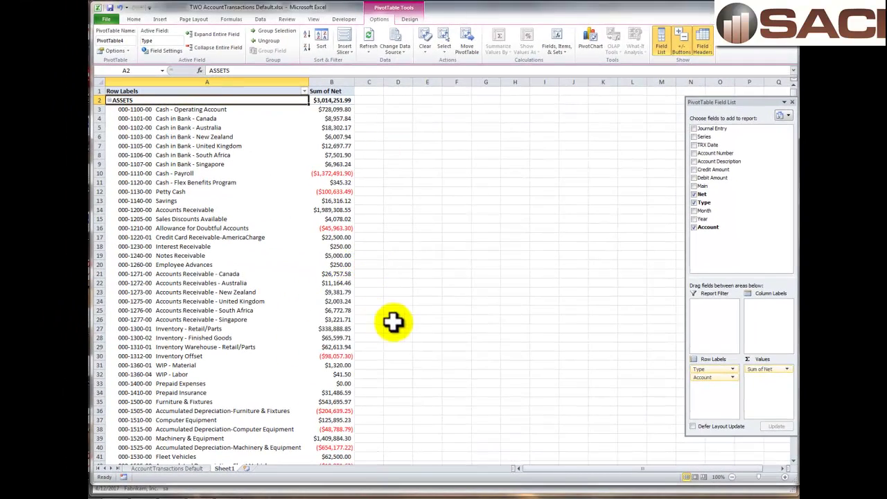
Collapse ASSETS and examine the account balances under INCOME and EXPENSES, collapsing each group again.
{"action": "left_click", "coordinate": [109, 101]}
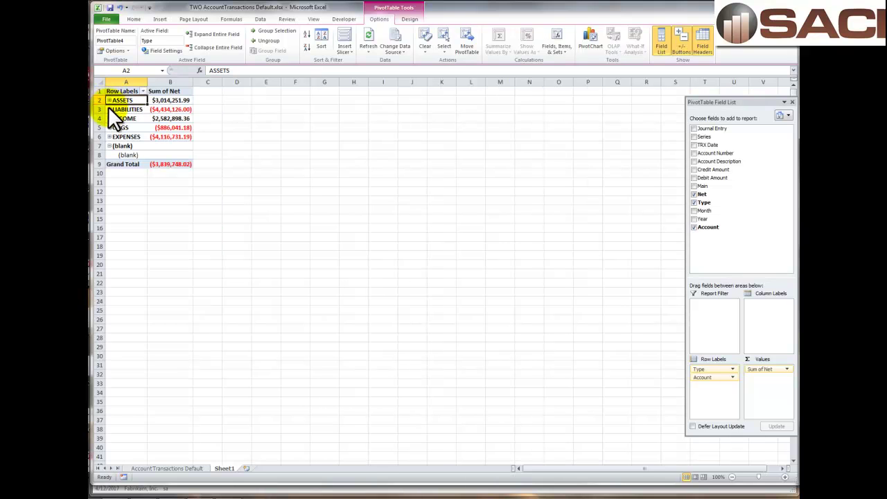
{"action": "left_click", "coordinate": [109, 119]}
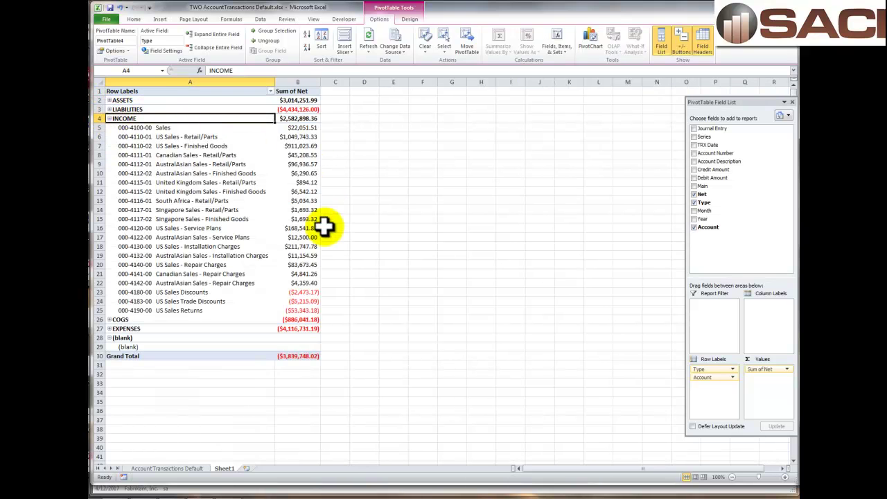
{"action": "left_click", "coordinate": [109, 119]}
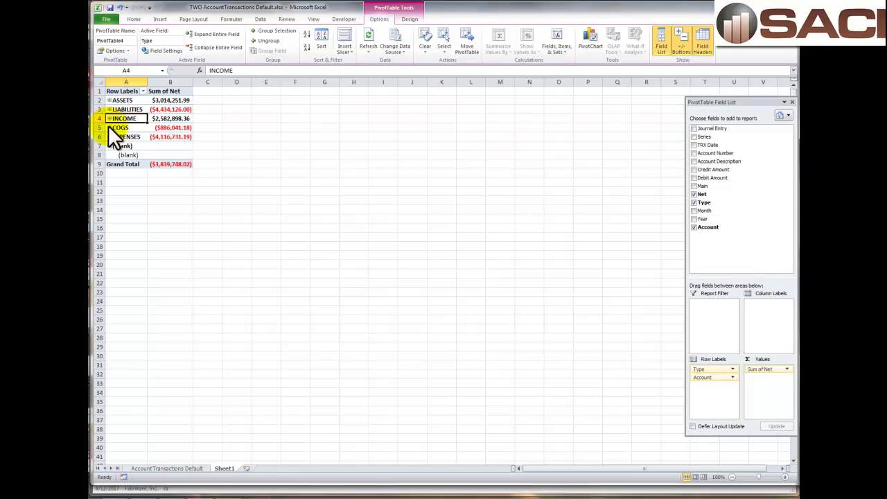
{"action": "left_click", "coordinate": [108, 136]}
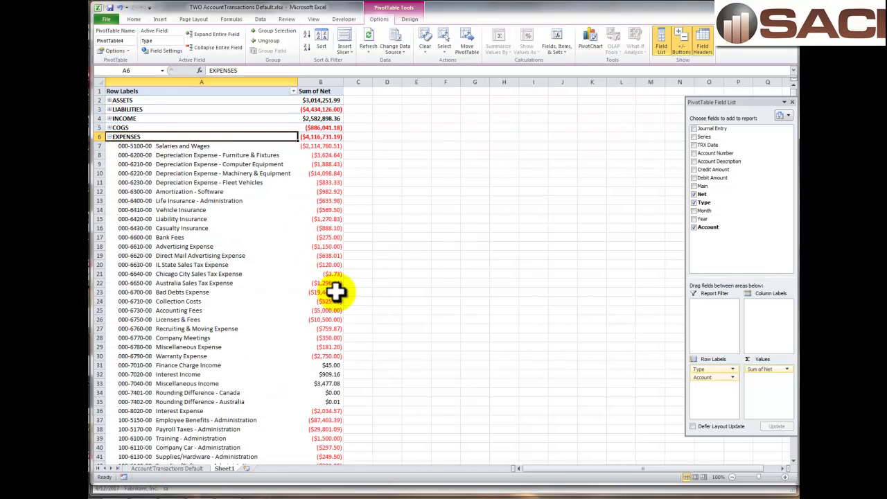
{"action": "left_click", "coordinate": [109, 136]}
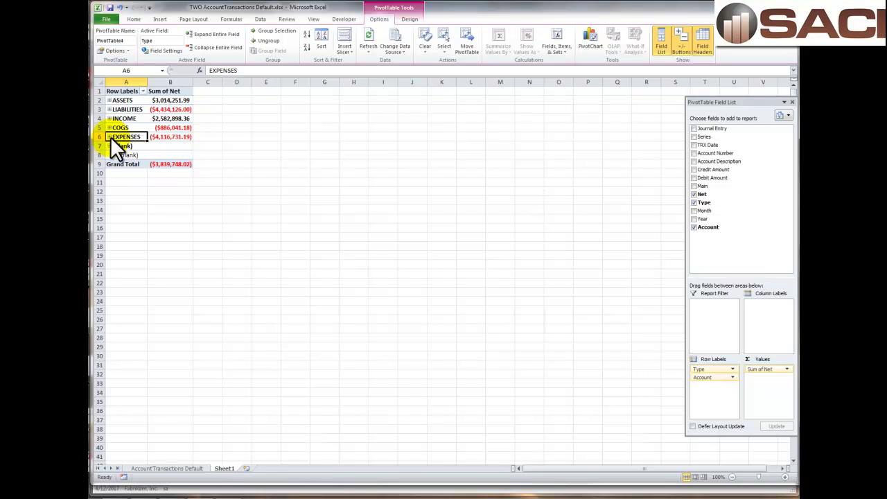
Filter the Type row labels to show only INCOME, COGS and EXPENSES.
{"action": "left_click", "coordinate": [142, 91]}
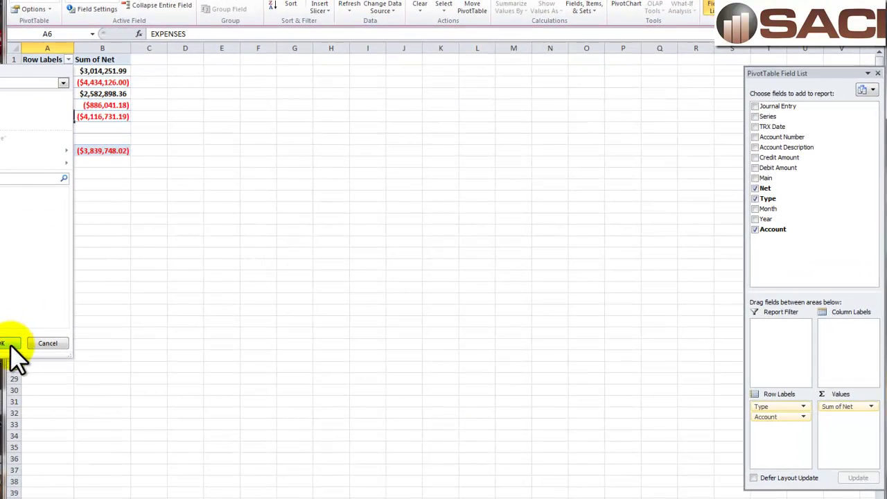
{"action": "left_click", "coordinate": [10, 345]}
{"action": "left_click", "coordinate": [48, 82]}
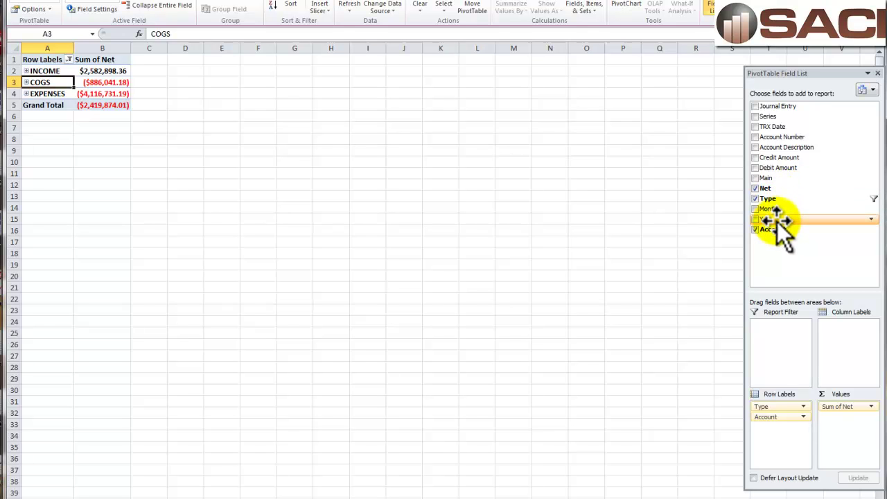
Add Year as a report filter set to 2017 and place the Month field in the column labels.
{"action": "left_click_drag", "start_coordinate": [776, 222], "coordinate": [784, 336]}
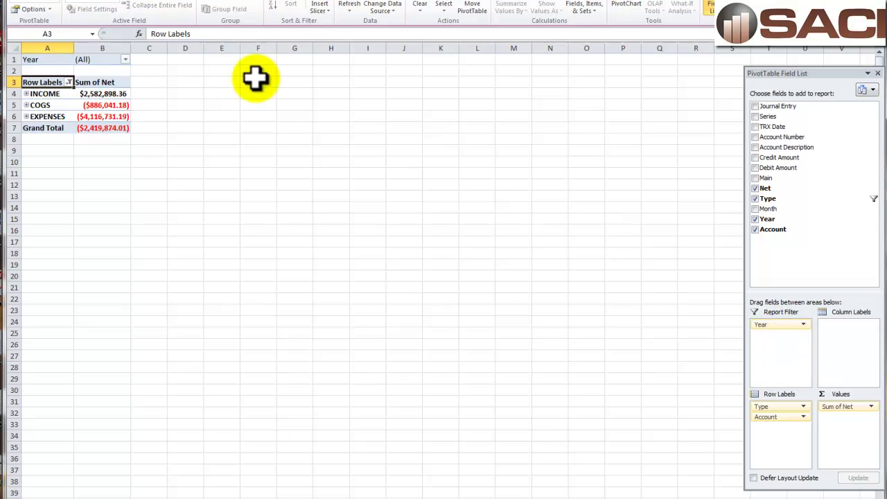
{"action": "left_click", "coordinate": [125, 59]}
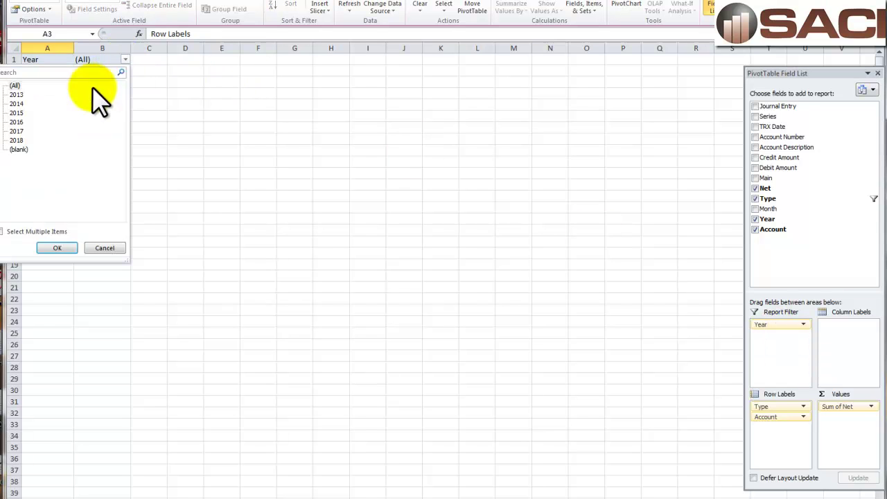
{"action": "left_click", "coordinate": [58, 248]}
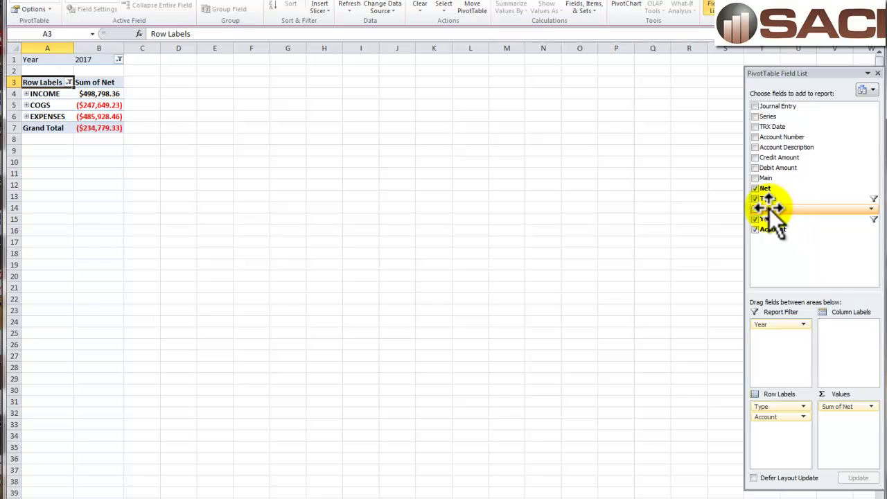
{"action": "left_click_drag", "start_coordinate": [769, 209], "coordinate": [846, 340]}
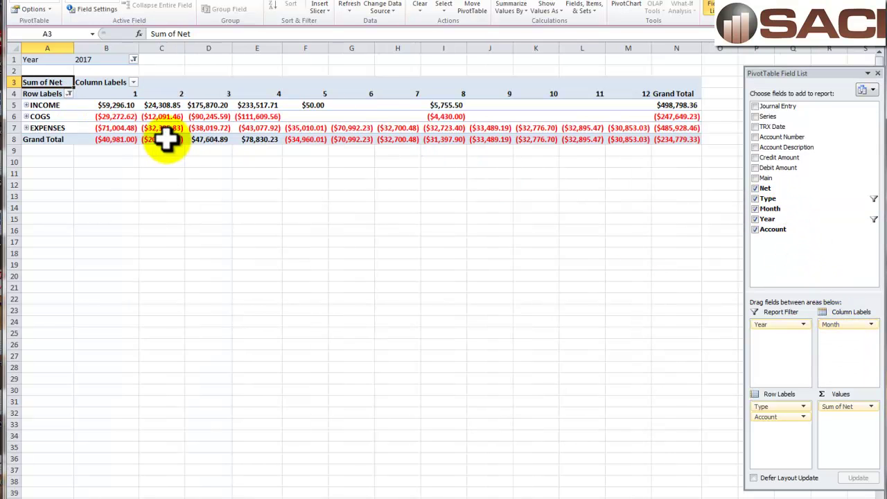
{"action": "mouse_move", "coordinate": [531, 133]}
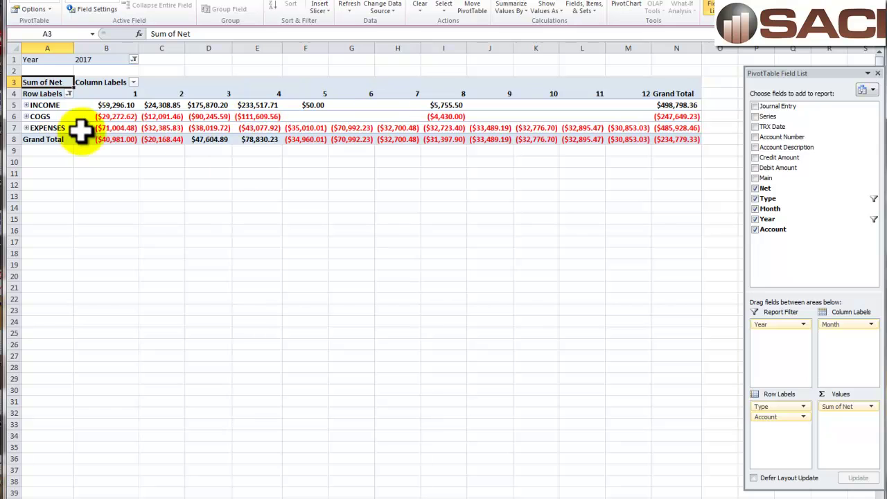
Shift the workbook window so the whole filter list fits on screen and filter the Month column labels to month 4 only.
{"action": "left_click", "coordinate": [133, 82]}
{"action": "left_click", "coordinate": [153, 182]}
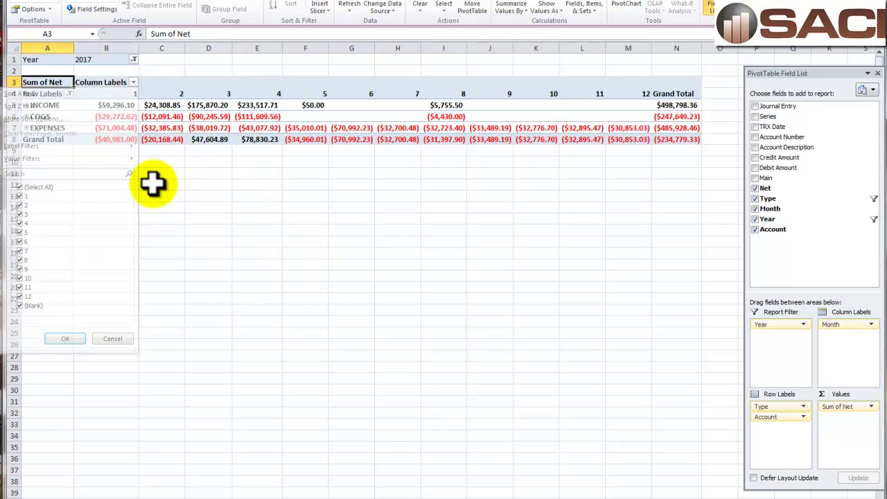
{"action": "left_click_drag", "start_coordinate": [14, 7], "coordinate": [122, 3]}
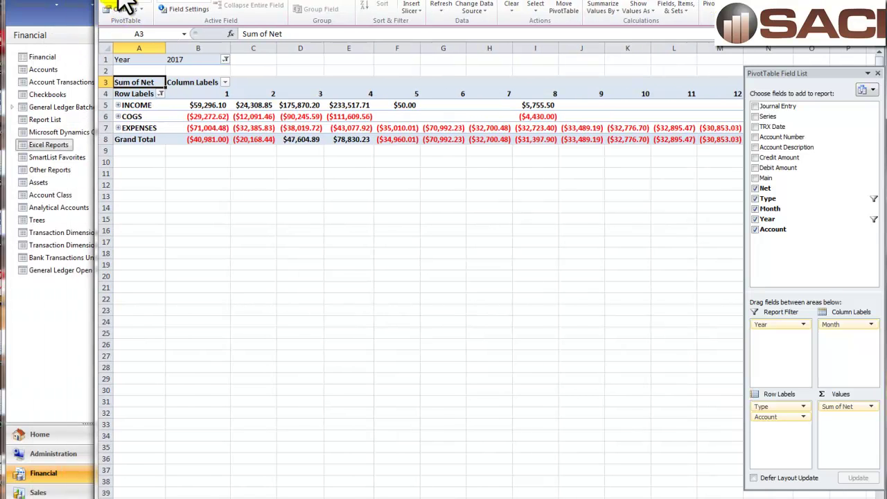
{"action": "left_click", "coordinate": [225, 82]}
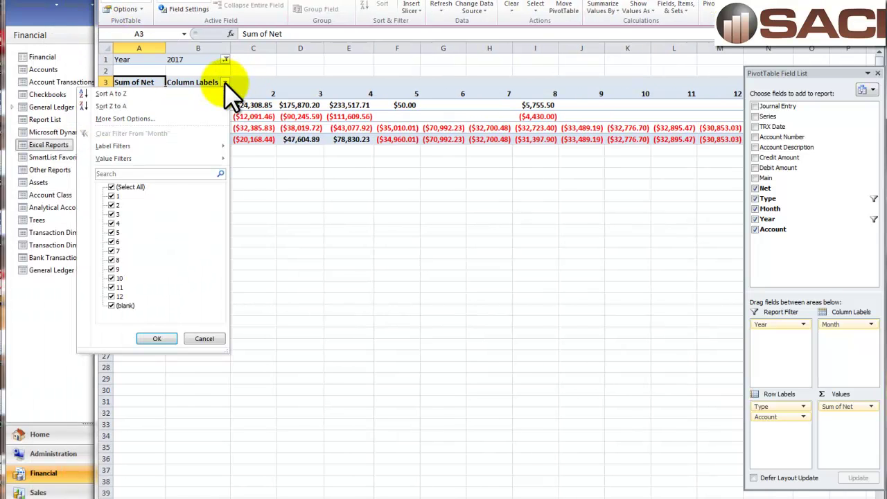
{"action": "left_click", "coordinate": [113, 188]}
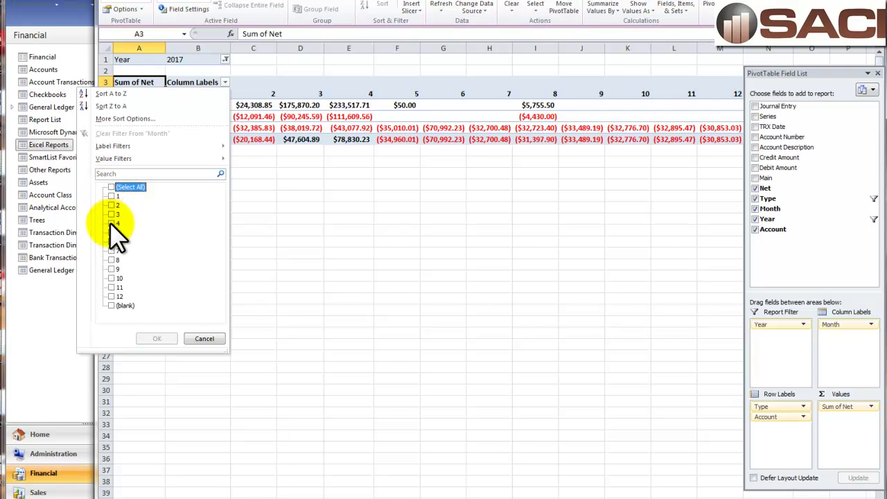
{"action": "left_click", "coordinate": [111, 224]}
{"action": "left_click", "coordinate": [157, 338]}
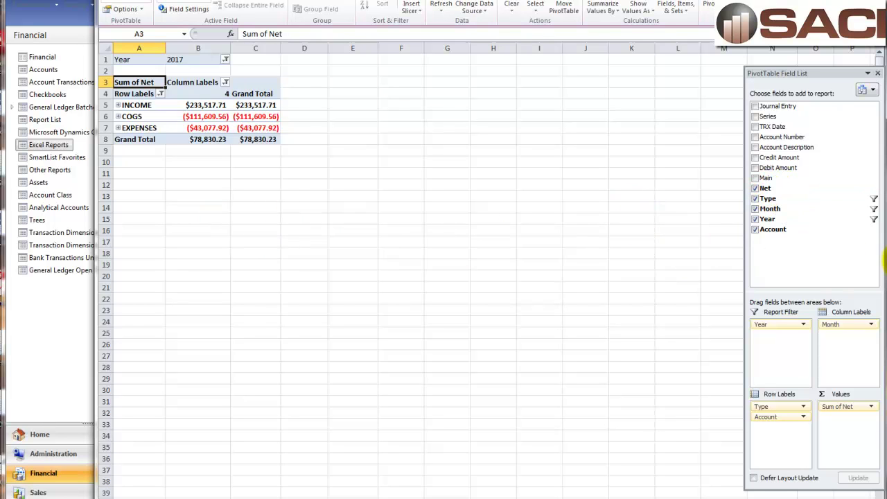
Move the Year field from the report filter to the column labels, placed above Month.
{"action": "left_click_drag", "start_coordinate": [779, 325], "coordinate": [846, 340]}
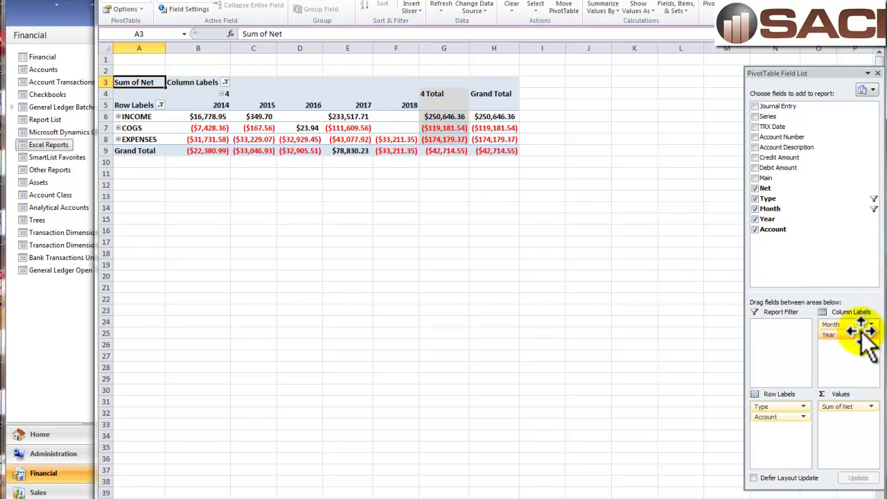
{"action": "mouse_move", "coordinate": [851, 329]}
{"action": "left_mouse_down"}
{"action": "mouse_move", "coordinate": [848, 353]}
{"action": "mouse_move", "coordinate": [839, 339]}
{"action": "left_mouse_up"}
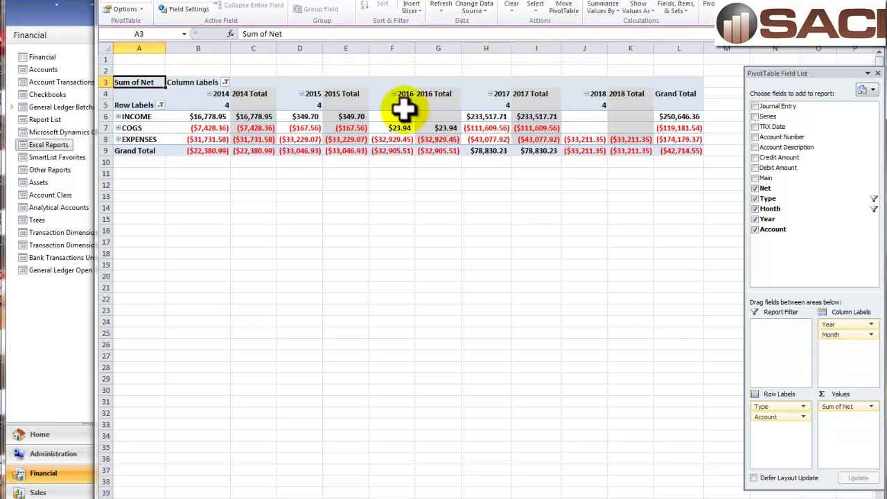
Change the Month filter in the column labels to show only months 1, 2 and 3.
{"action": "left_click", "coordinate": [226, 82]}
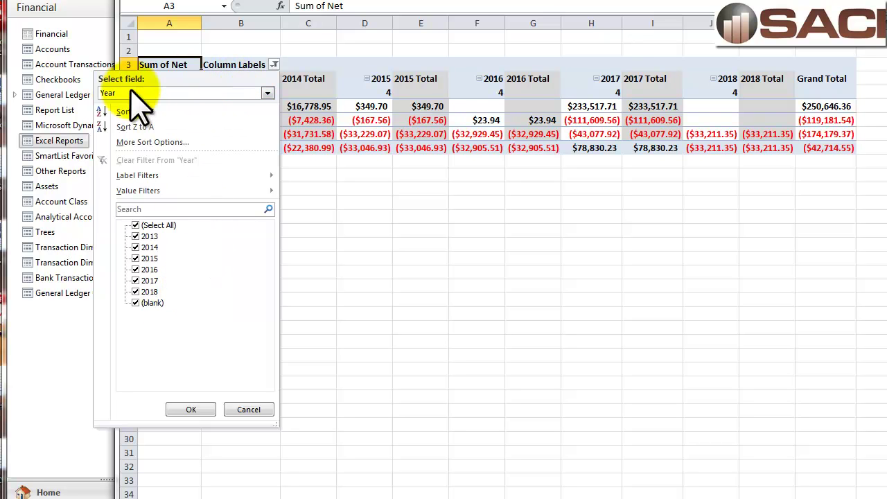
{"action": "left_click", "coordinate": [267, 92]}
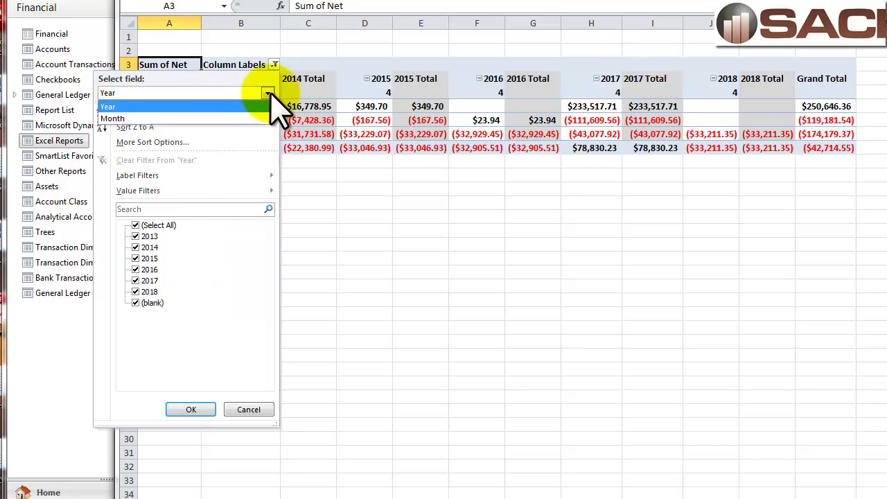
{"action": "left_click", "coordinate": [201, 118]}
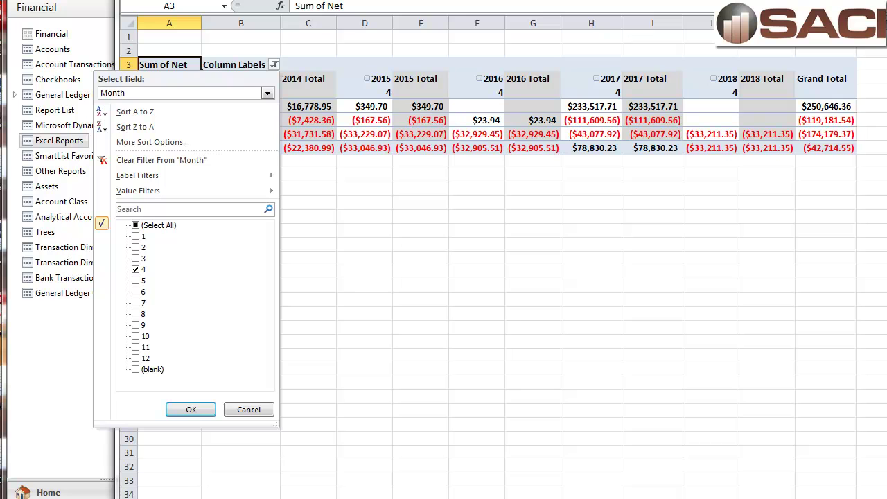
{"action": "left_click", "coordinate": [139, 269]}
{"action": "left_click", "coordinate": [135, 236]}
{"action": "left_click", "coordinate": [135, 248]}
{"action": "left_click", "coordinate": [135, 259]}
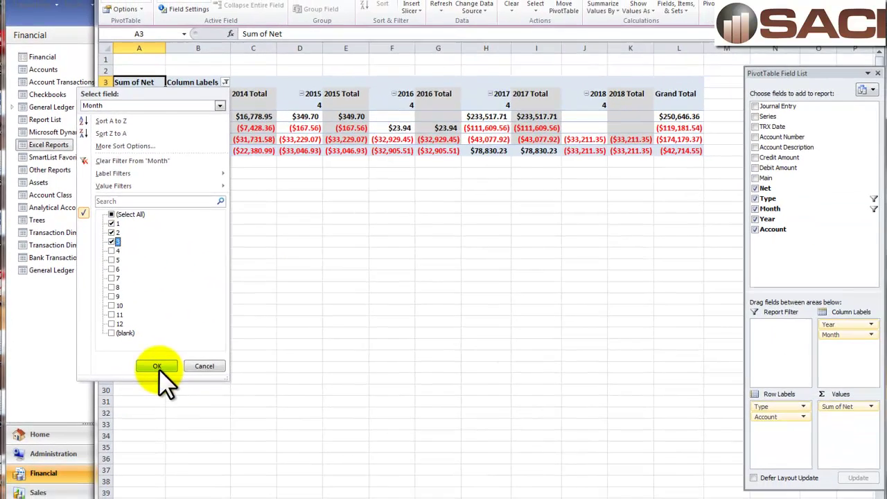
{"action": "left_click", "coordinate": [158, 367]}
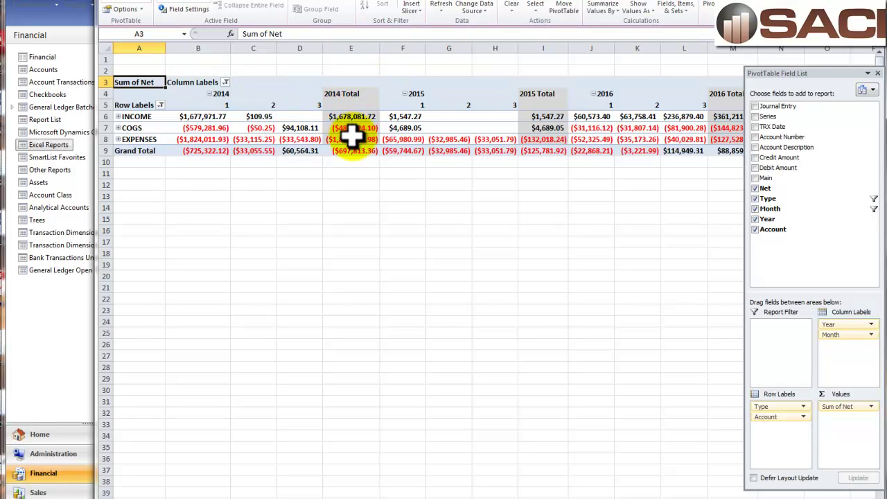
Collapse the years 2014 through 2018 in the column labels so each shows one column without its months.
{"action": "mouse_move", "coordinate": [352, 137]}
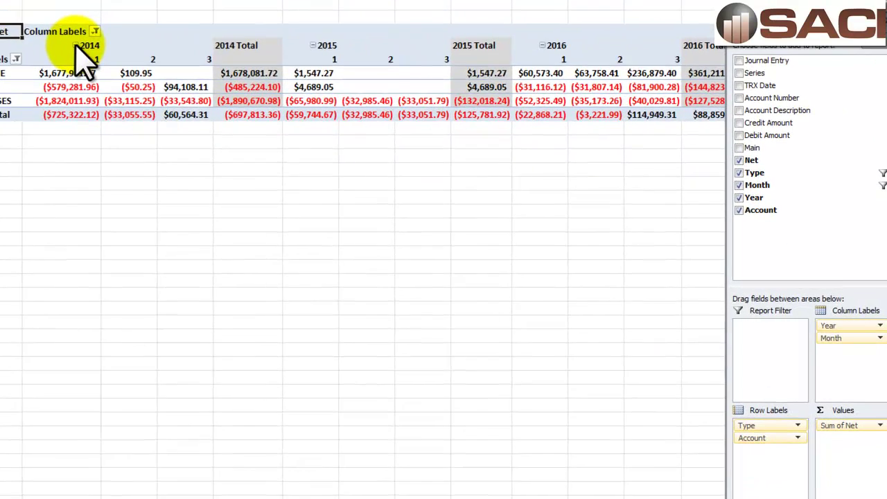
{"action": "left_click", "coordinate": [209, 93]}
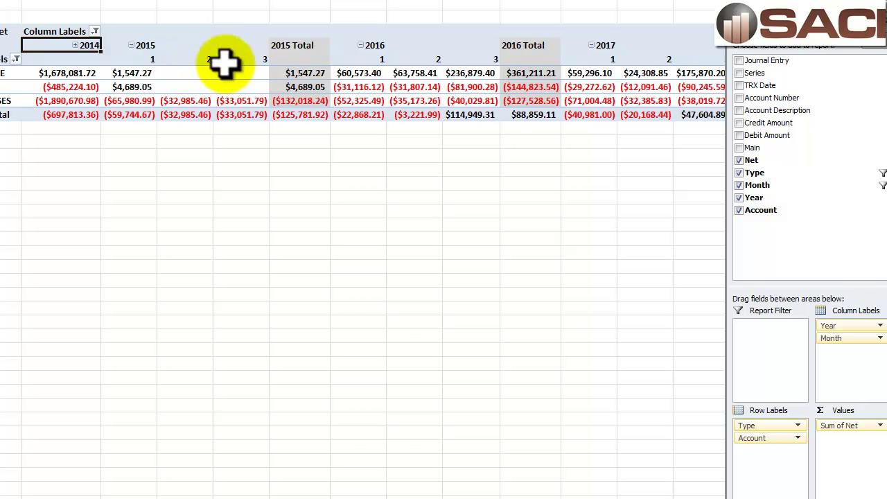
{"action": "left_click", "coordinate": [131, 45]}
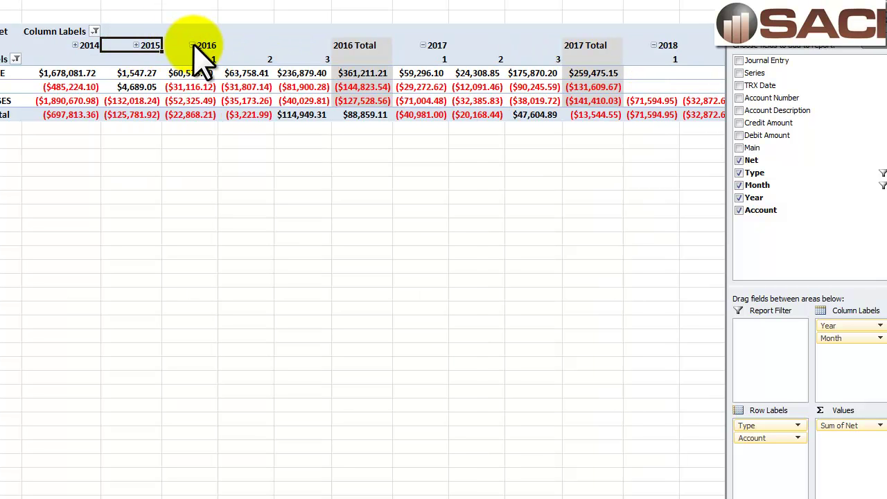
{"action": "left_click", "coordinate": [193, 45]}
{"action": "left_click", "coordinate": [251, 45]}
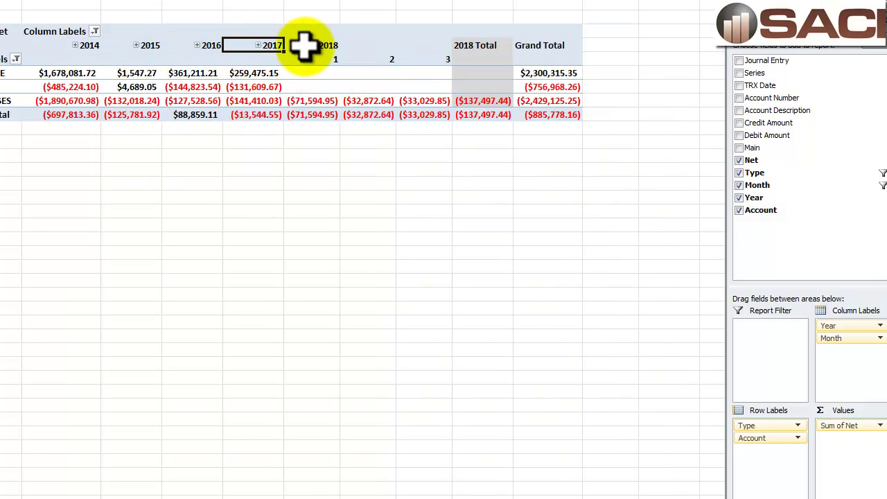
{"action": "left_click", "coordinate": [310, 45]}
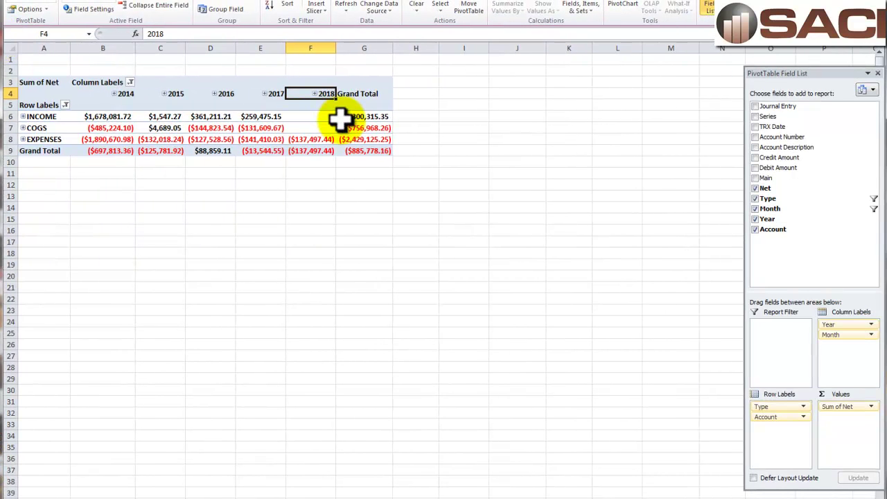
Expand the EXPENSES, COGS and INCOME rows to their accounts and collapse EXPENSES and COGS again.
{"action": "mouse_move", "coordinate": [340, 119]}
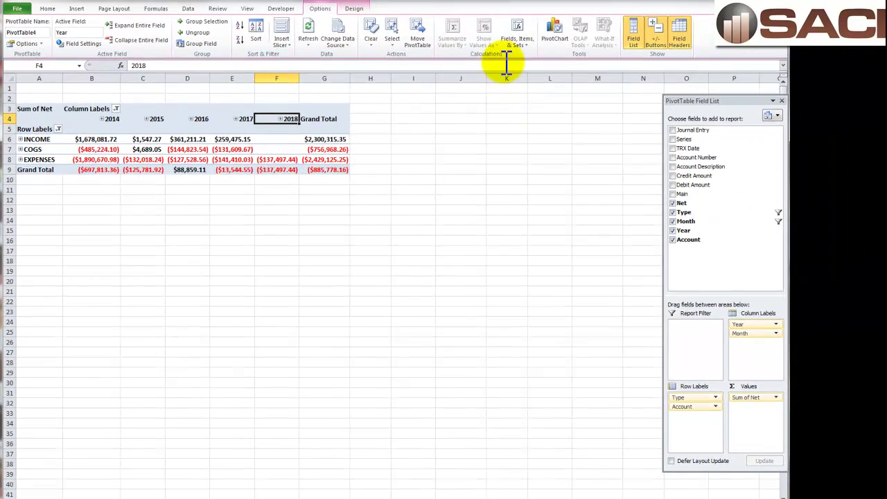
{"action": "left_click", "coordinate": [20, 159]}
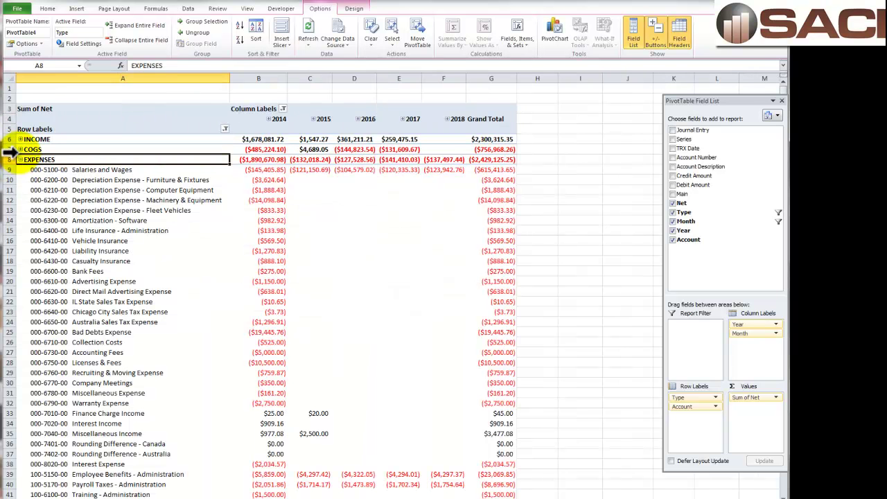
{"action": "left_click", "coordinate": [21, 149]}
{"action": "left_click", "coordinate": [20, 139]}
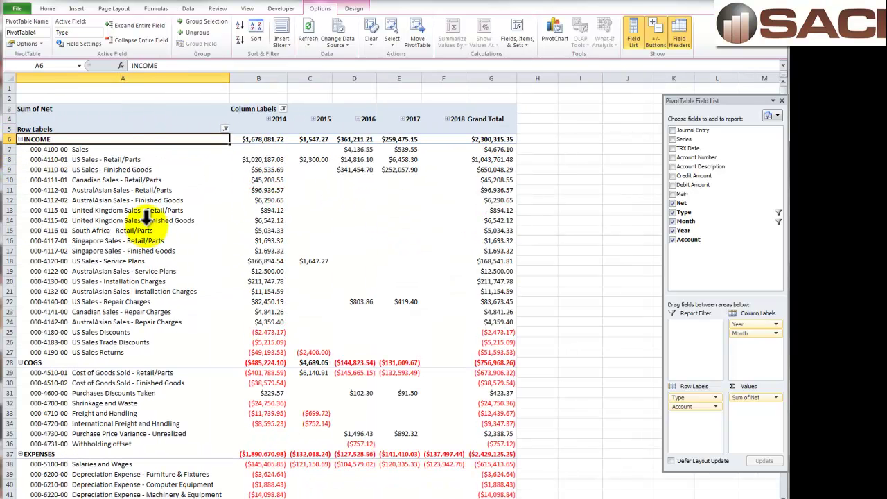
{"action": "left_click", "coordinate": [20, 454]}
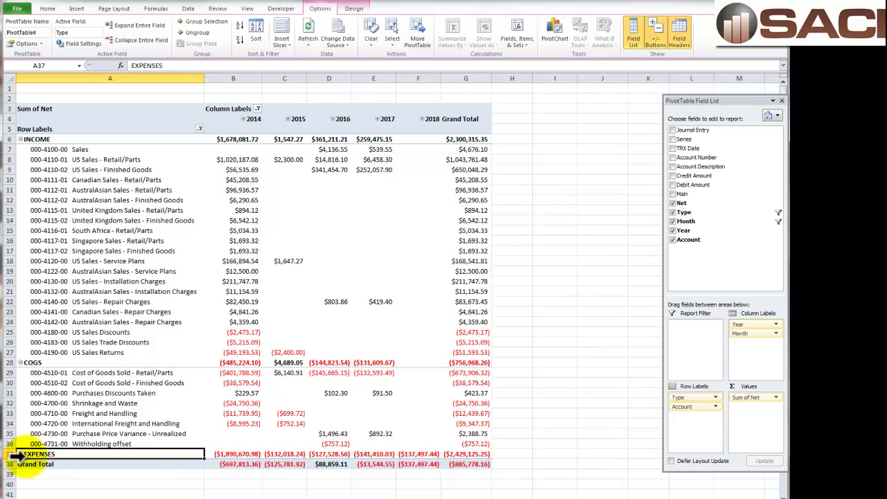
{"action": "left_click", "coordinate": [20, 362]}
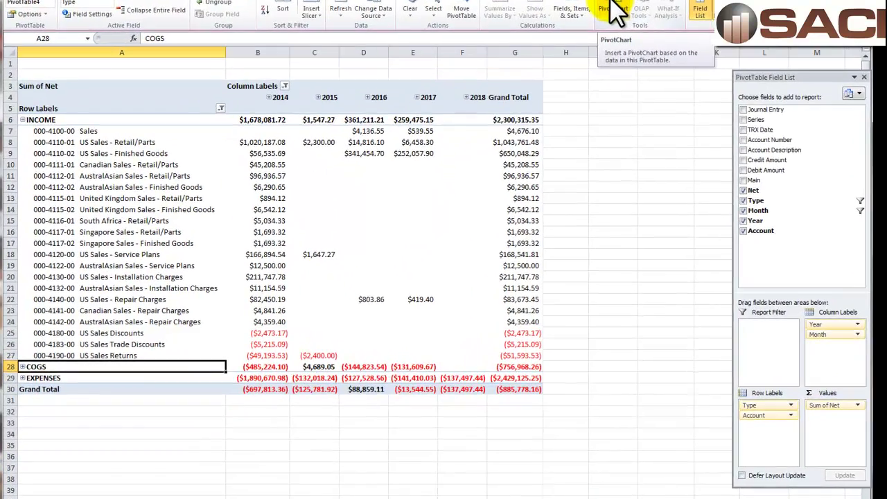
Insert a clustered column PivotChart based on the PivotTable.
{"action": "left_click", "coordinate": [553, 33]}
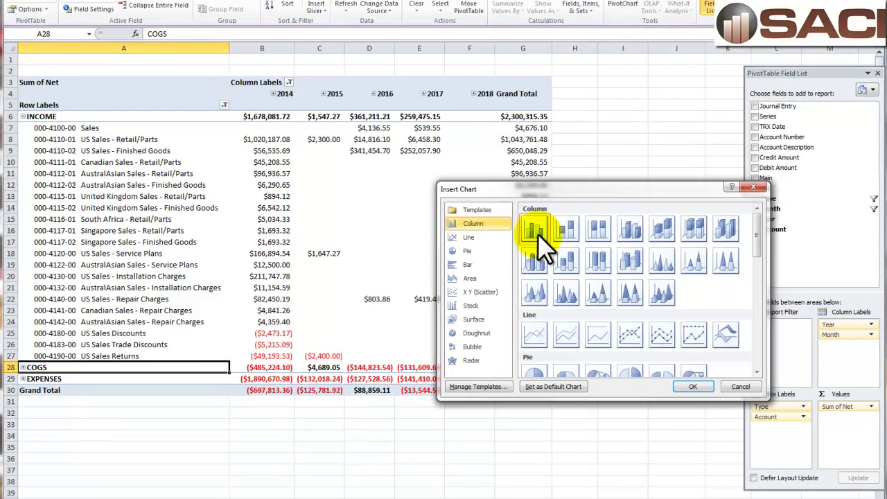
{"action": "left_click", "coordinate": [693, 387]}
{"action": "left_click", "coordinate": [420, 208]}
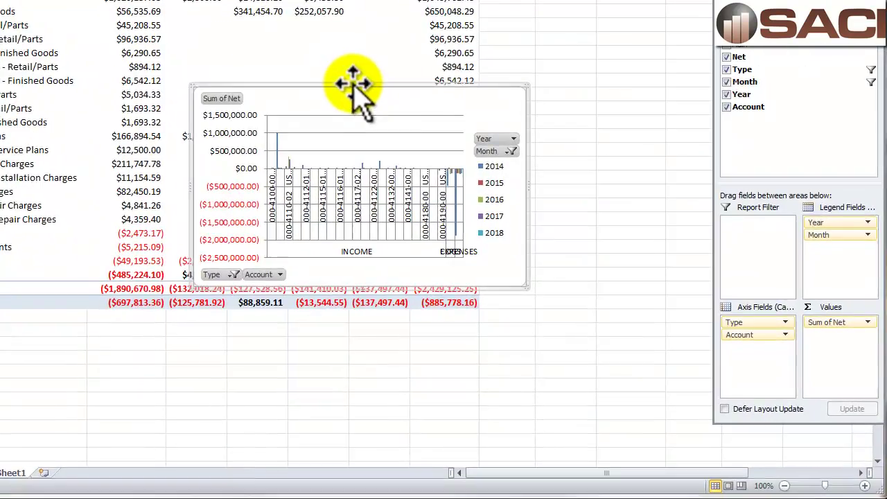
Collapse the INCOME row to its total and place the PivotChart in the empty area just below the PivotTable.
{"action": "left_click_drag", "start_coordinate": [439, 216], "coordinate": [385, 305]}
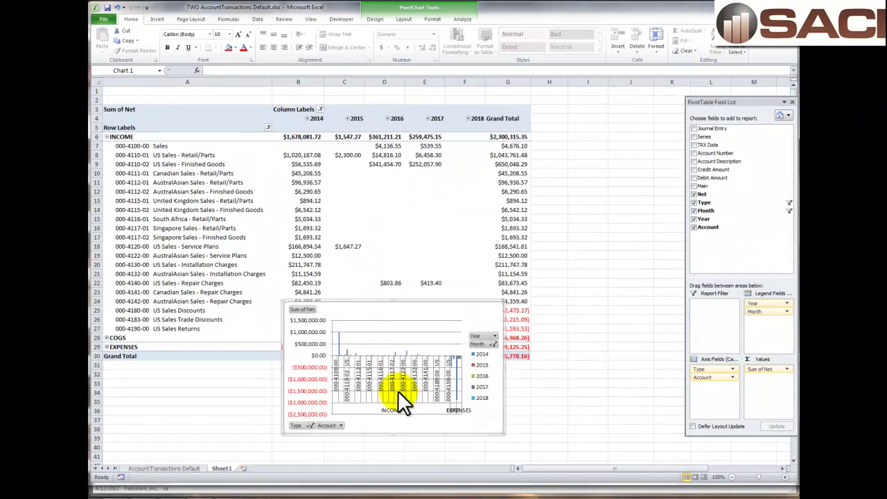
{"action": "left_click", "coordinate": [106, 137]}
{"action": "left_click_drag", "start_coordinate": [260, 307], "coordinate": [270, 215]}
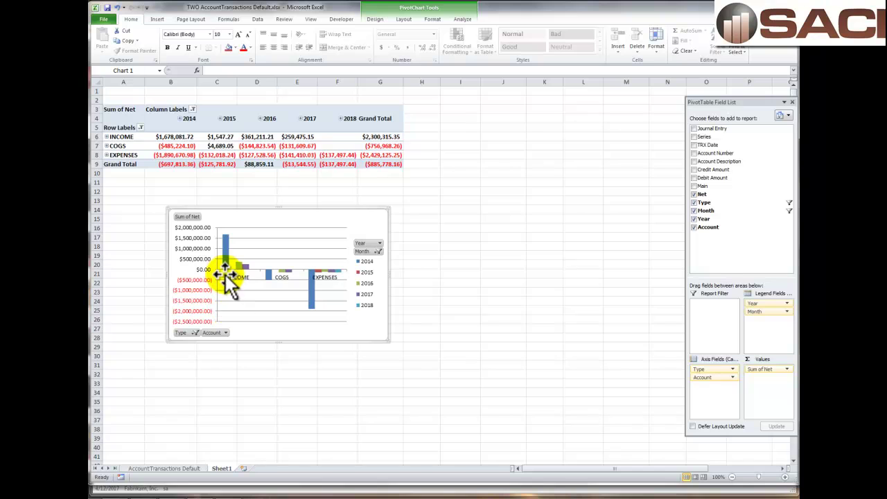